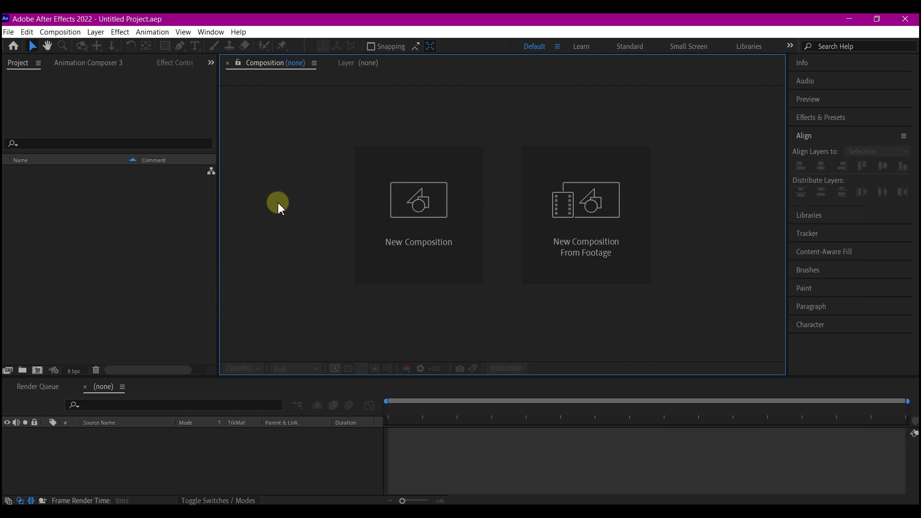
Step: Create a new HDTV 1080 29.97 composition with the background color set to 383C41
click(415, 201)
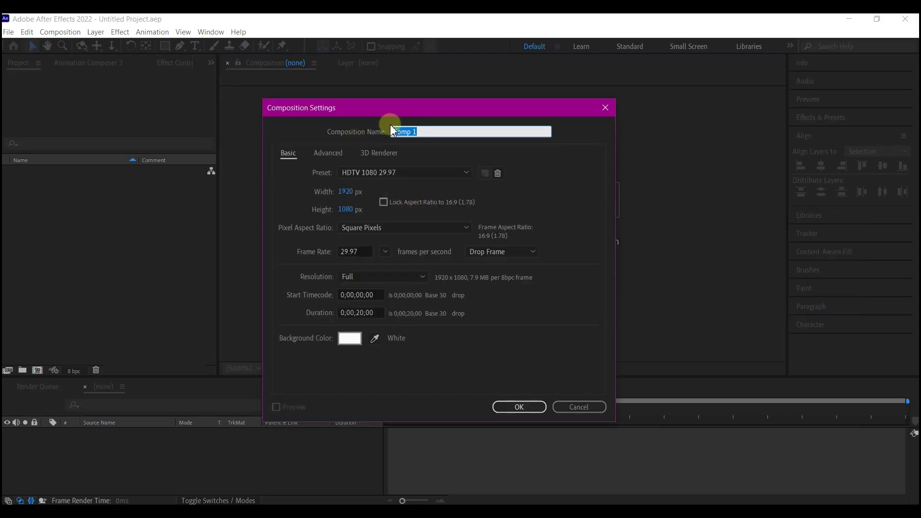
click(350, 338)
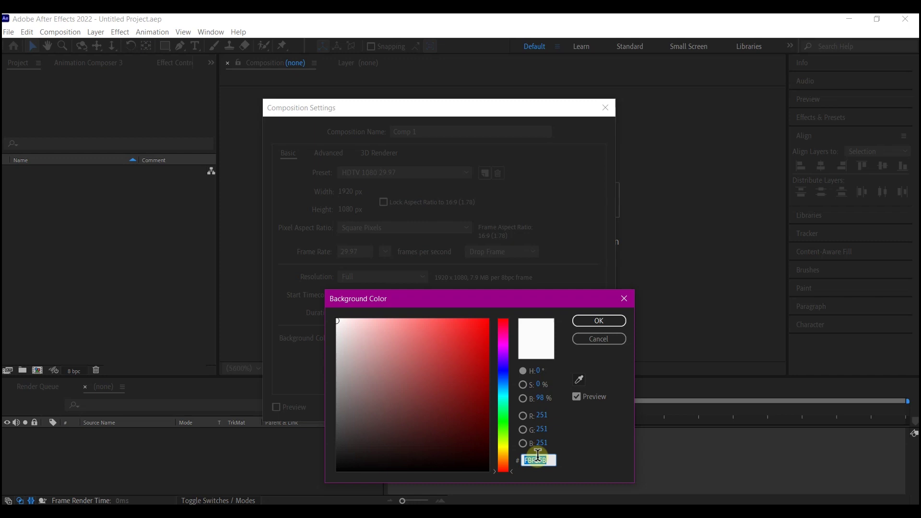
text(383C41)
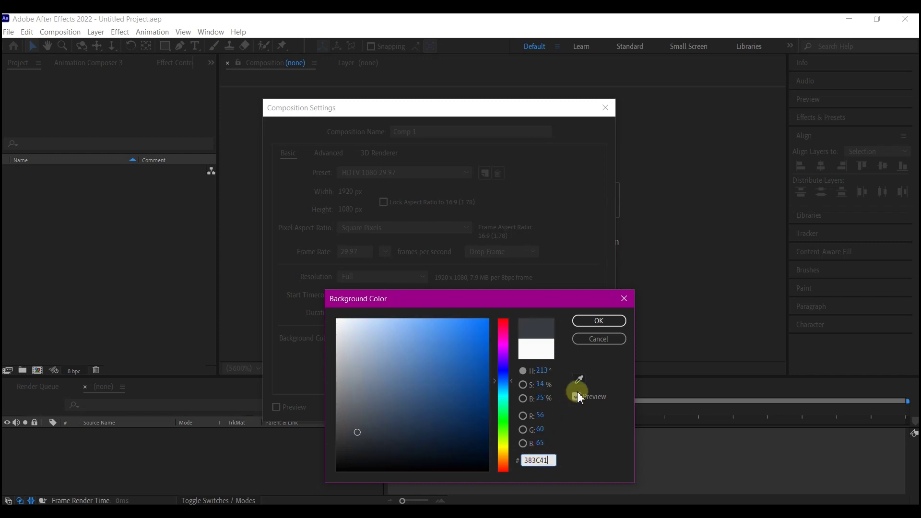
click(600, 322)
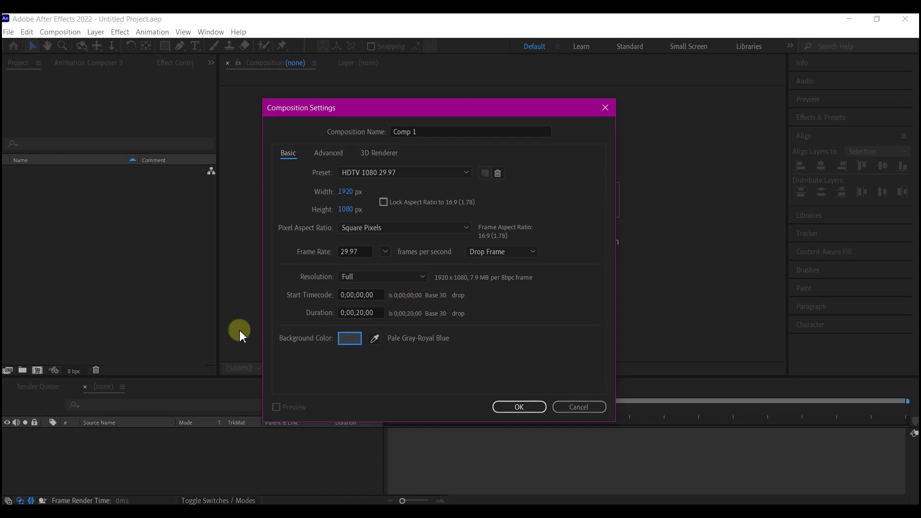
click(519, 407)
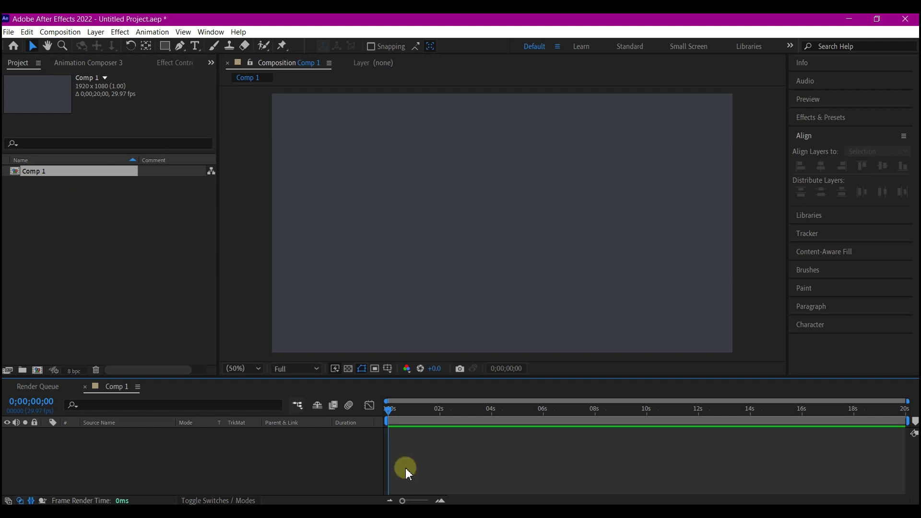
Step: Import Master.ai from the master folder into the project as footage with merged layers
mouse_move(277, 511)
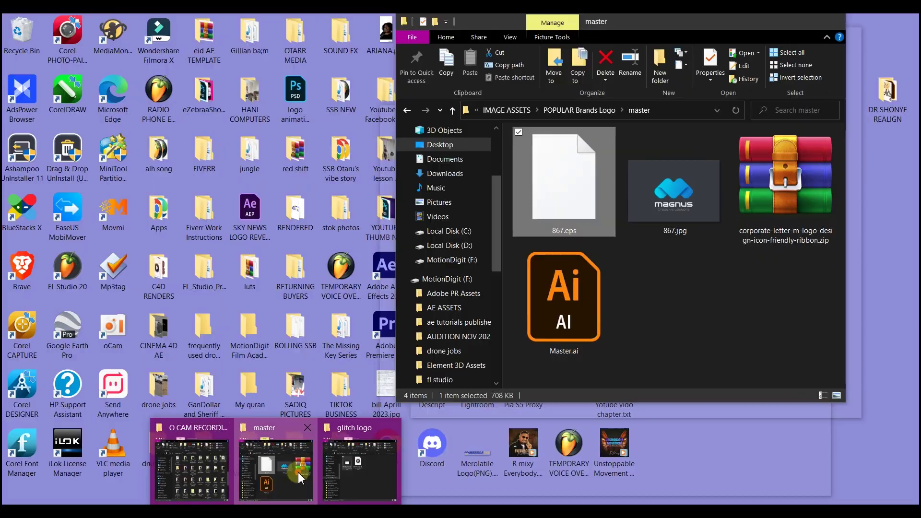
click(276, 468)
drag(571, 318, 85, 246)
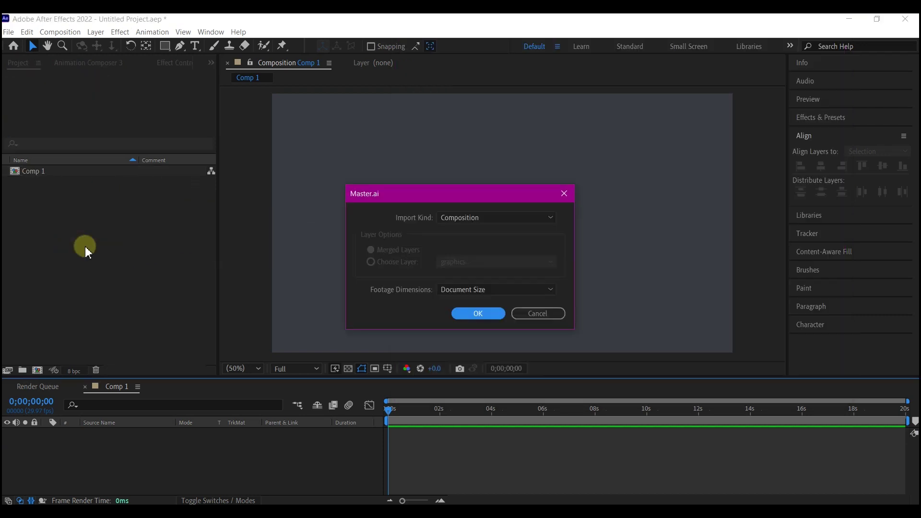
click(475, 218)
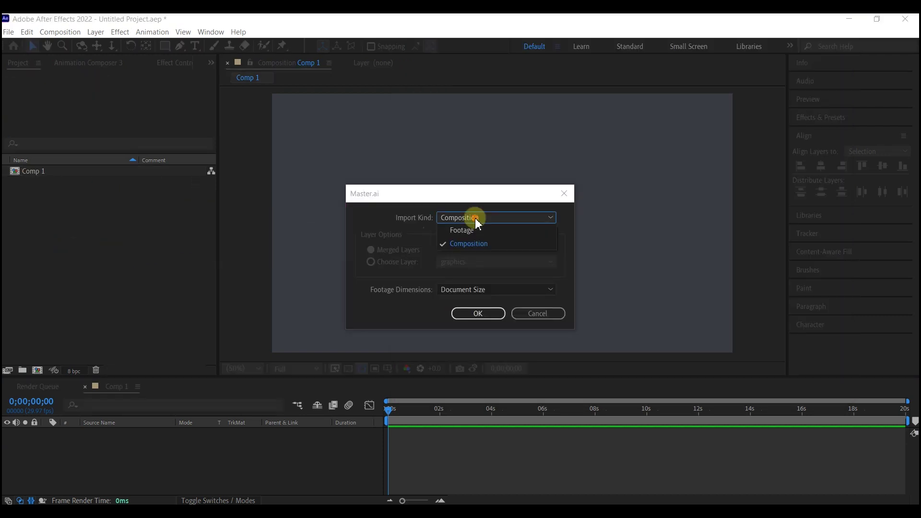
click(467, 232)
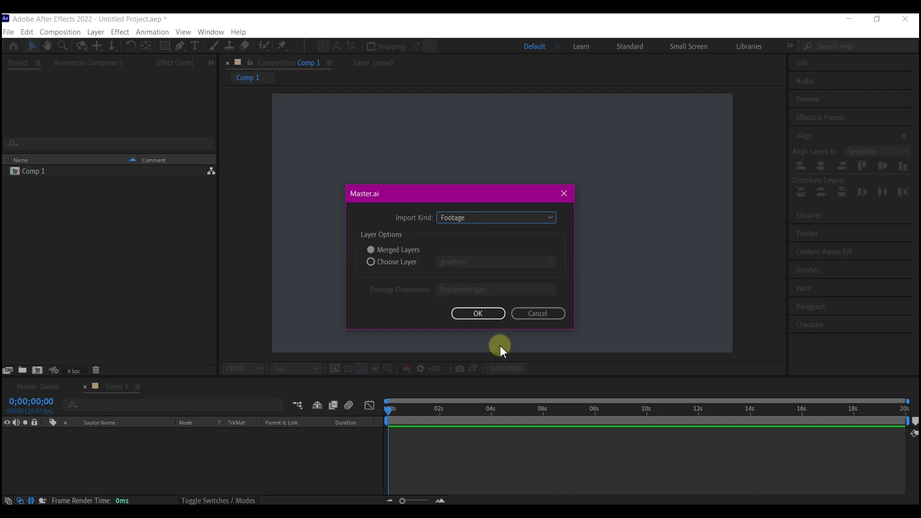
click(485, 311)
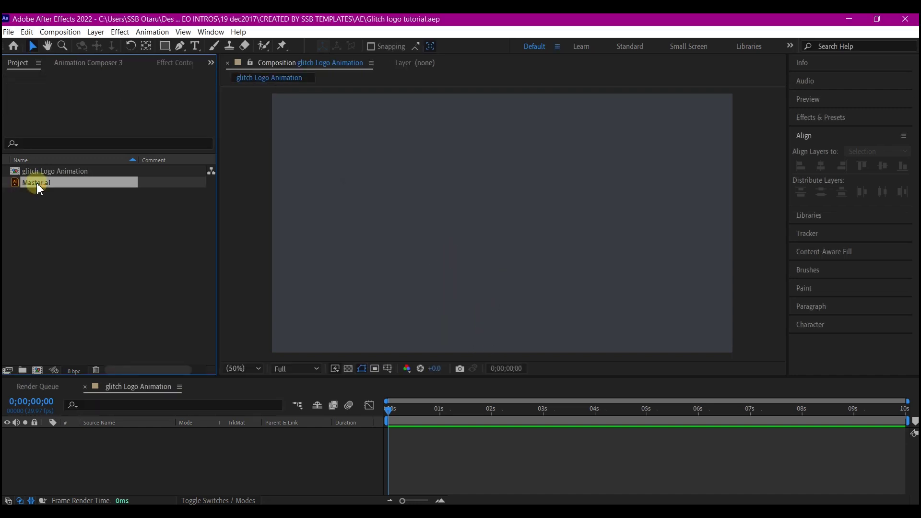
Step: Add Master.ai to the glitch Logo Animation timeline and scale the layer to 89%
drag(37, 183, 252, 440)
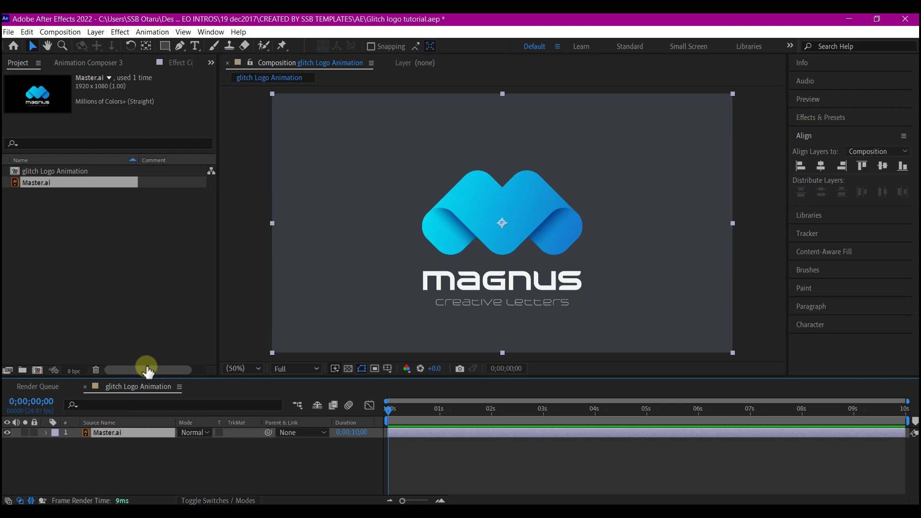
key(s)
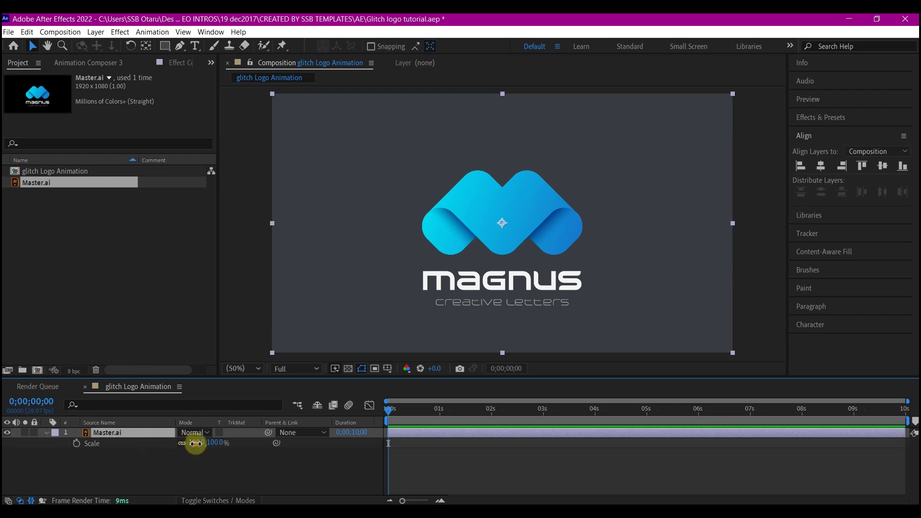
mouse_move(191, 444)
mouse_down()
mouse_move(181, 444)
mouse_move(193, 447)
mouse_up()
click(183, 455)
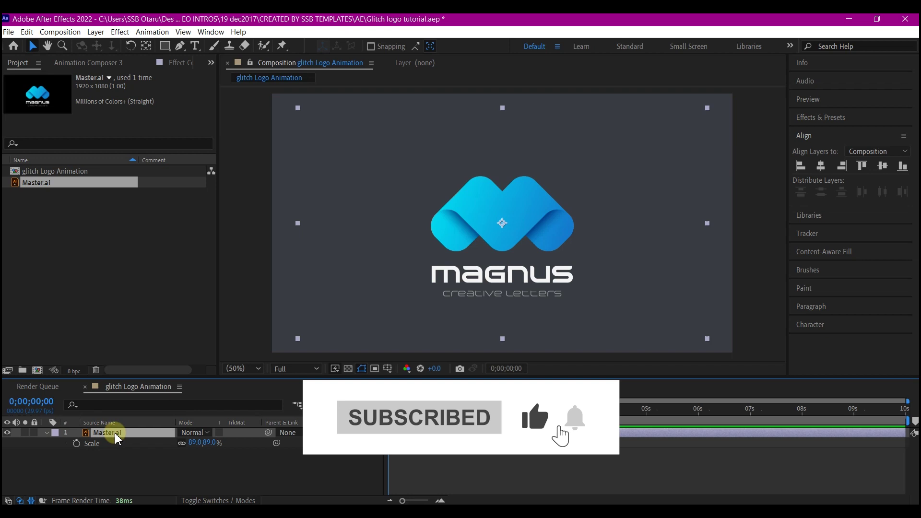
Step: Pre-compose the Master.ai layer as "logo holder", moving all attributes into the new composition
key(ctrl+shift+c)
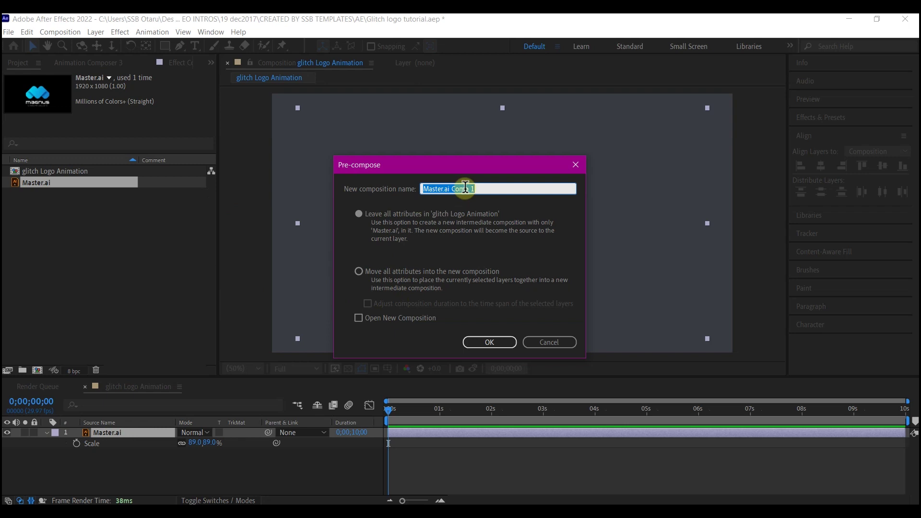
text(logo holder)
click(361, 274)
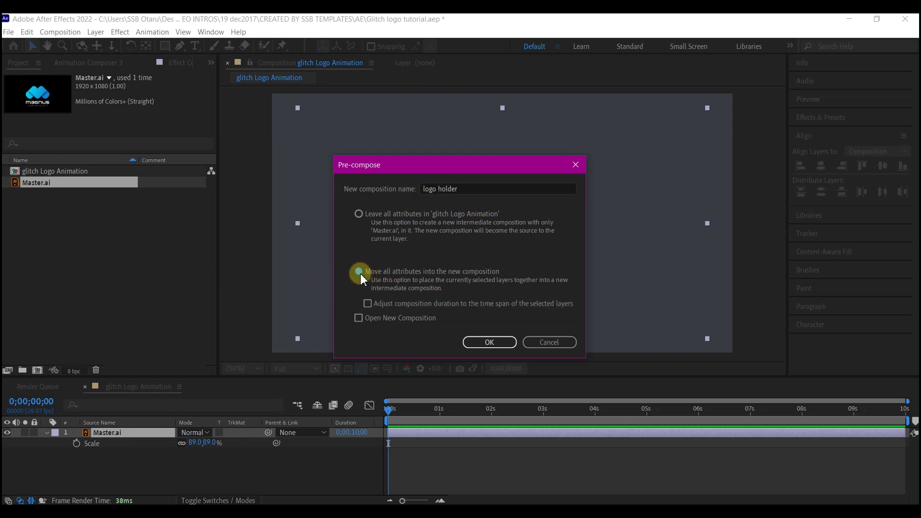
click(483, 344)
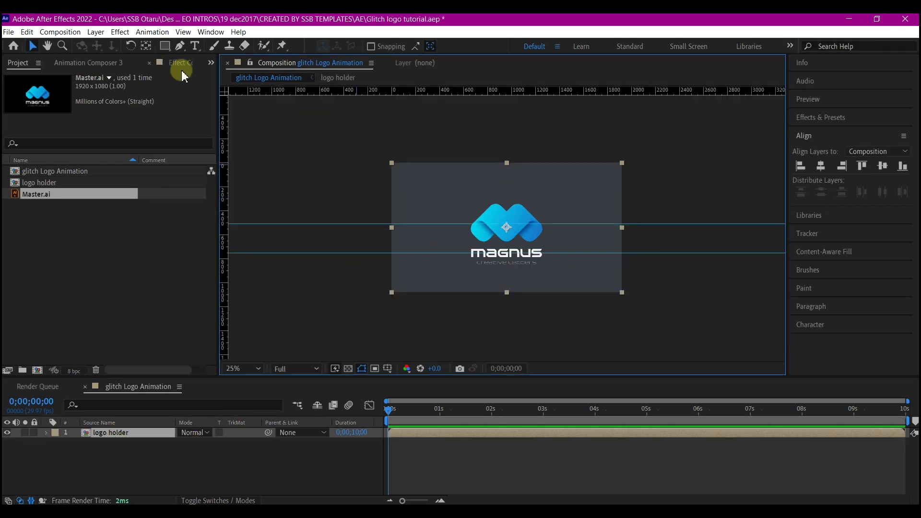
Step: Draw a rectangular mask on the logo holder layer from the frame's top edge to the upper guide
click(165, 46)
mouse_move(390, 162)
mouse_down()
mouse_move(632, 224)
mouse_move(621, 222)
mouse_up()
click(457, 242)
Step: Duplicate the logo holder layer and replace the copy's mask with a rectangle spanning the band between the two guides
click(111, 432)
key(ctrl+d)
key(m)
click(93, 442)
key(Delete)
drag(390, 224, 624, 254)
click(114, 433)
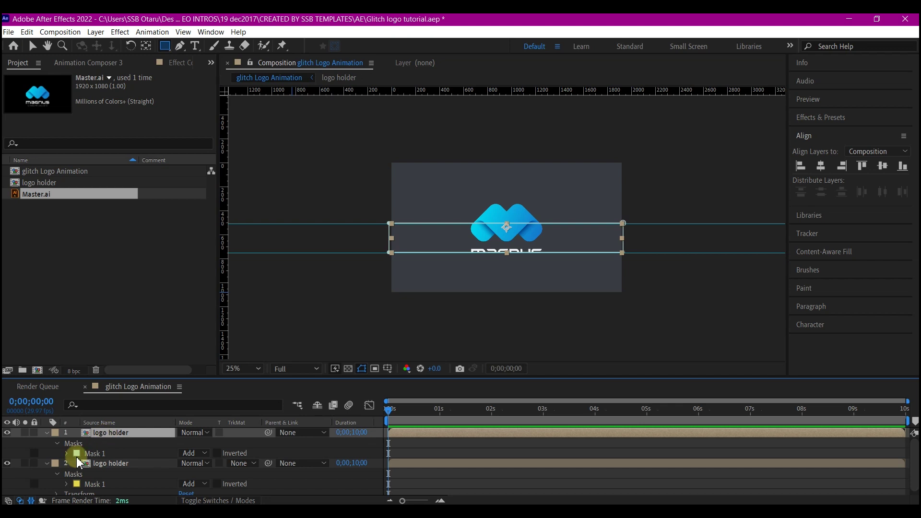
Step: Duplicate the middle-band logo holder layer and replace the copy's mask with a rectangle from the lower guide to the frame's bottom
click(118, 434)
key(ctrl+d)
key(m)
click(97, 451)
key(Delete)
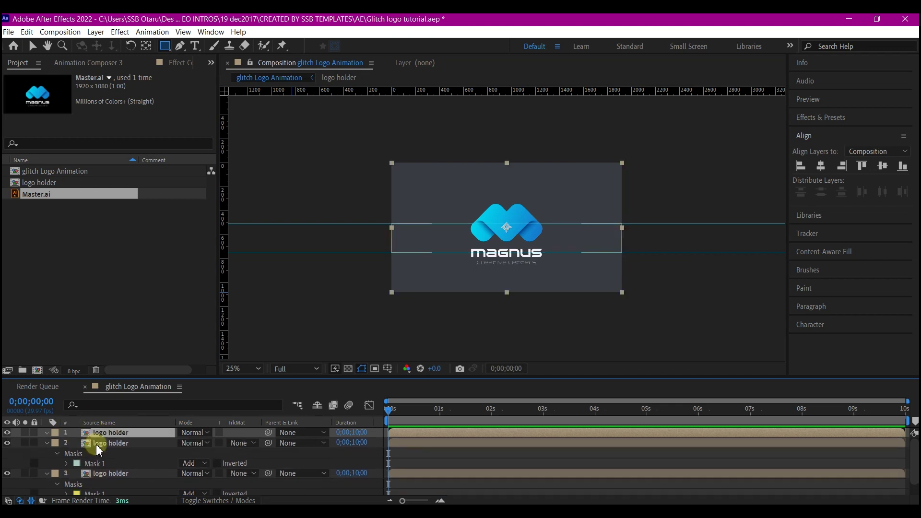
drag(390, 252, 619, 292)
click(33, 46)
scroll(498, 257, up, 4)
scroll(498, 258, down, 4)
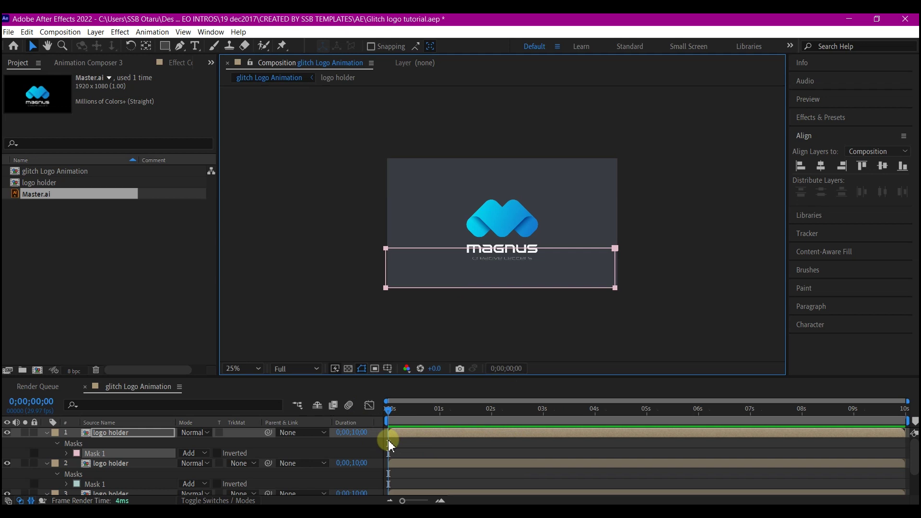
Step: Stagger the layers so the middle band starts at about 1 s and the bottom band at about 2 s, and preview the timing
scroll(432, 449, down, 1)
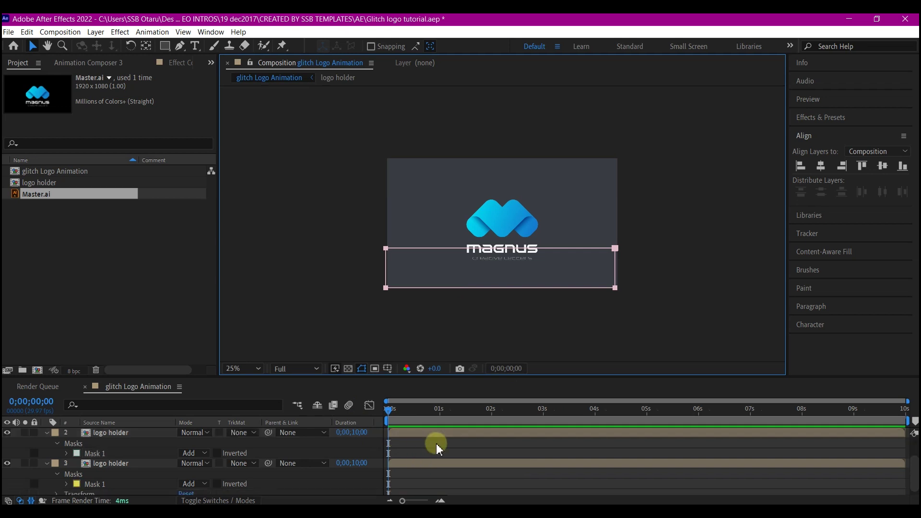
click(413, 461)
drag(416, 434, 510, 429)
scroll(461, 456, up, 1)
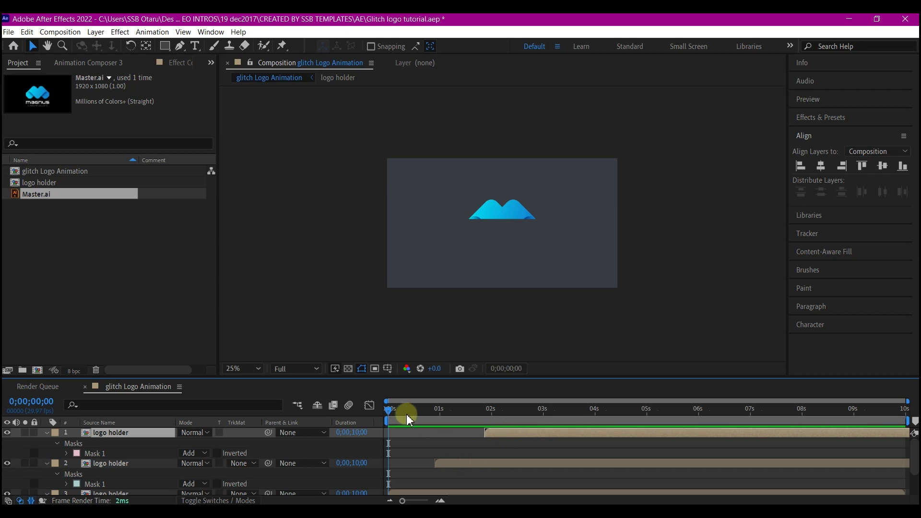
drag(431, 413, 361, 431)
drag(433, 425, 494, 426)
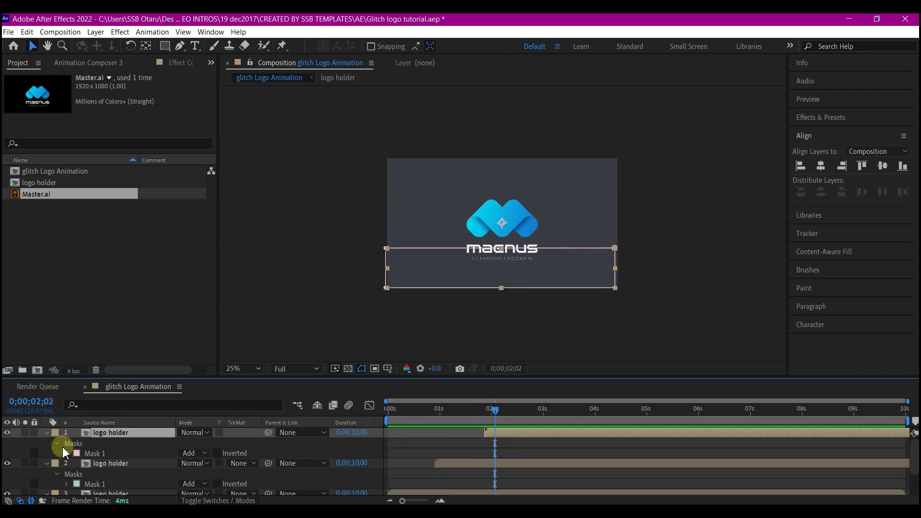
Step: Collapse the mask properties of all three logo holder layers and select the three layers
click(47, 433)
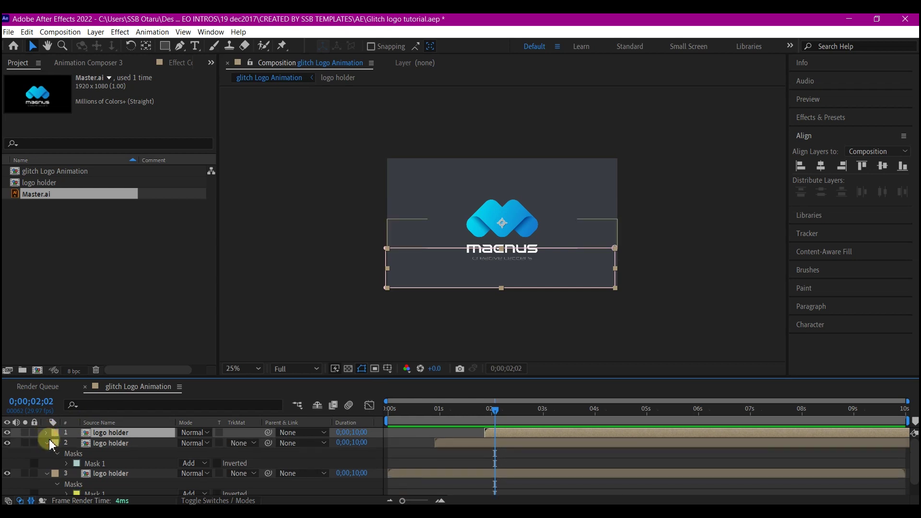
click(46, 443)
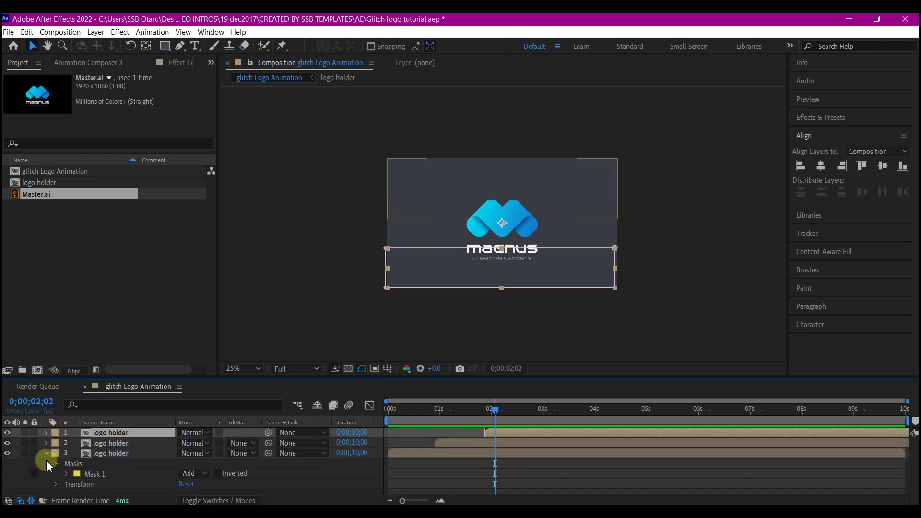
click(46, 453)
click(404, 476)
drag(432, 484, 537, 431)
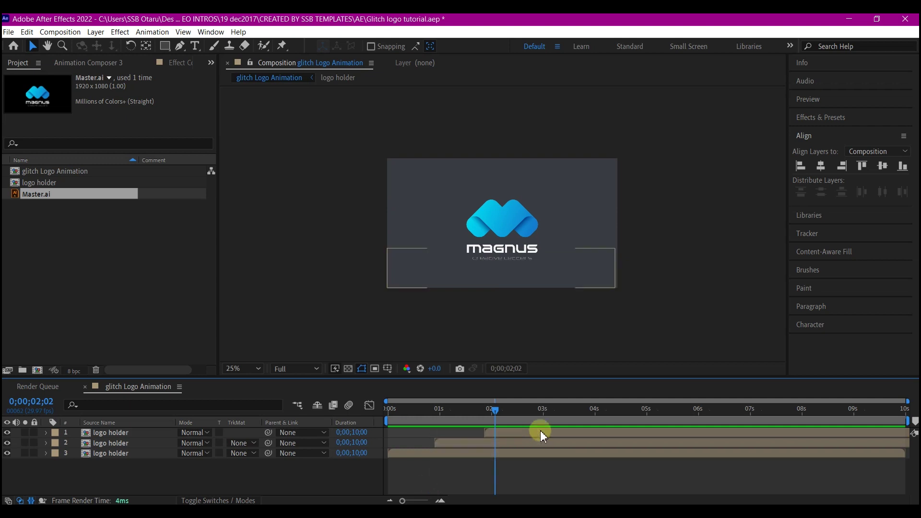
shift+click(487, 452)
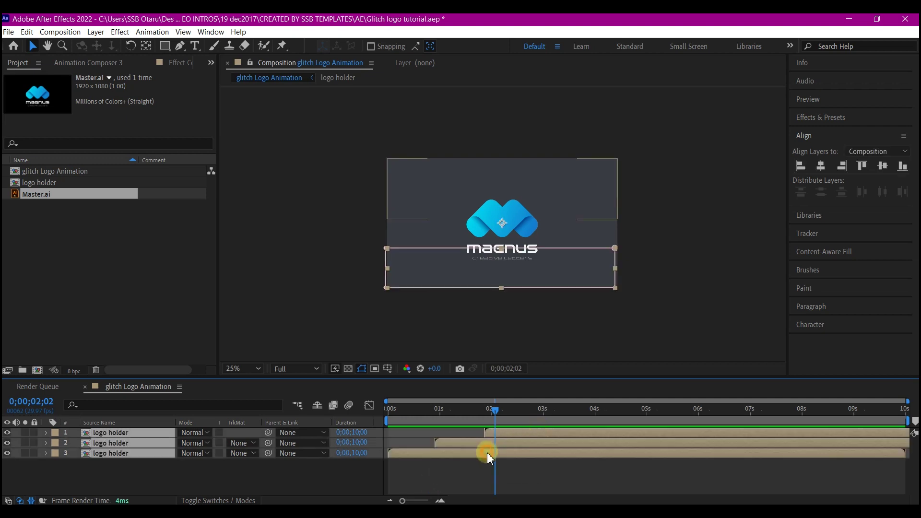
Step: Apply the Fill effect to logo holder layer 3 and show its effect settings
click(465, 431)
key(ctrl+space)
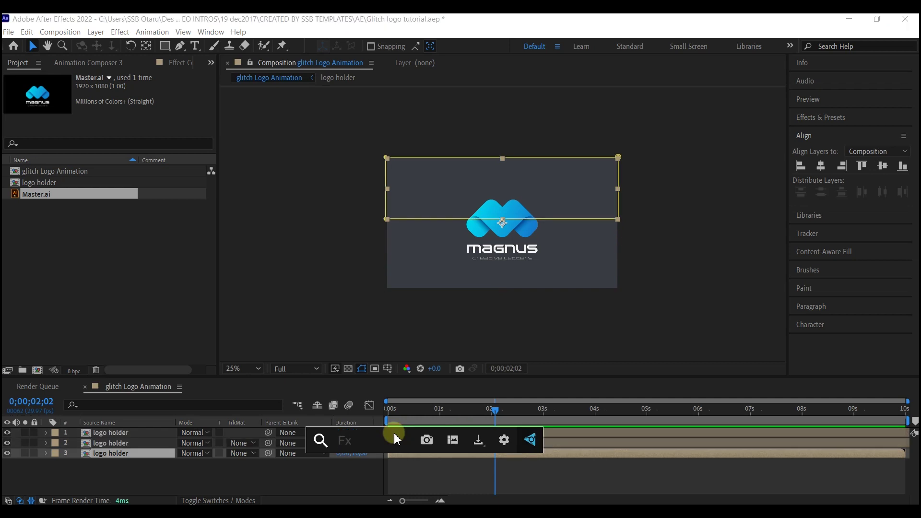
text(fill)
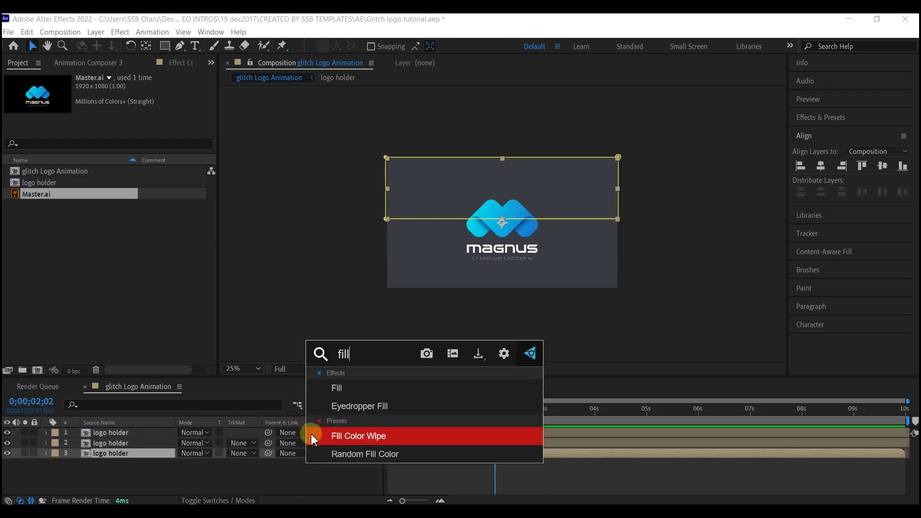
click(339, 388)
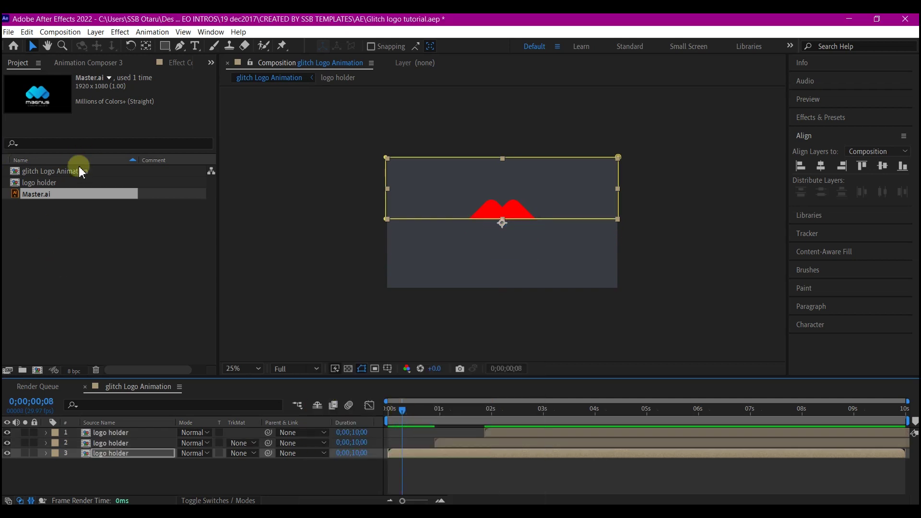
click(211, 62)
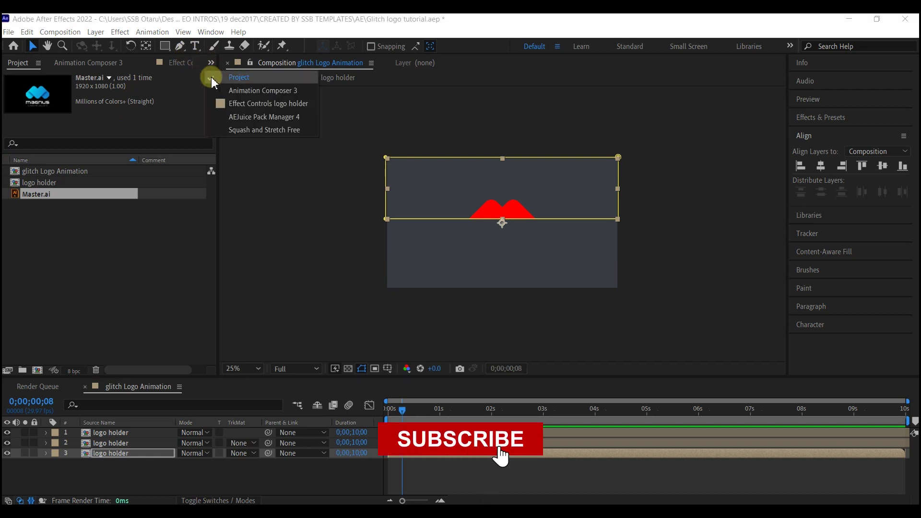
click(236, 104)
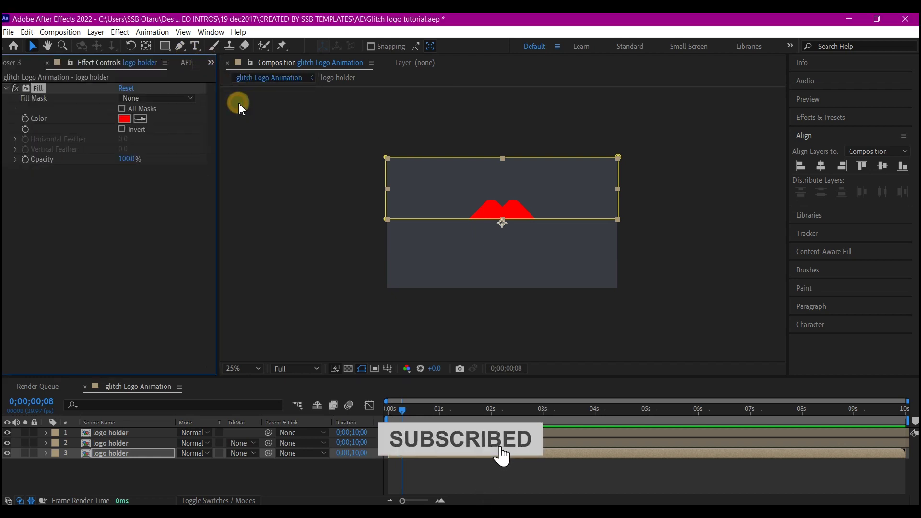
Step: Set the Fill color on logo holder layer 3 to light gray AEAEAE
click(125, 120)
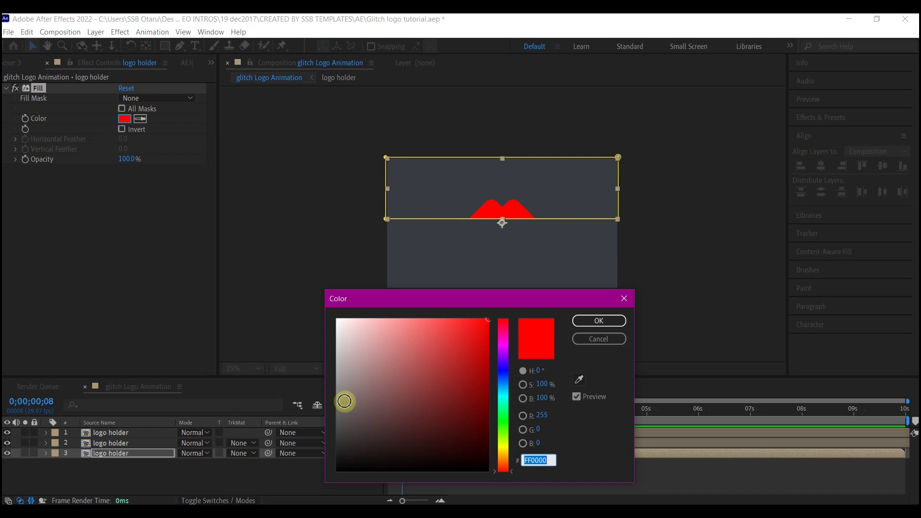
click(504, 400)
drag(502, 394, 502, 394)
mouse_move(343, 377)
mouse_down()
mouse_move(329, 349)
mouse_move(329, 367)
mouse_up()
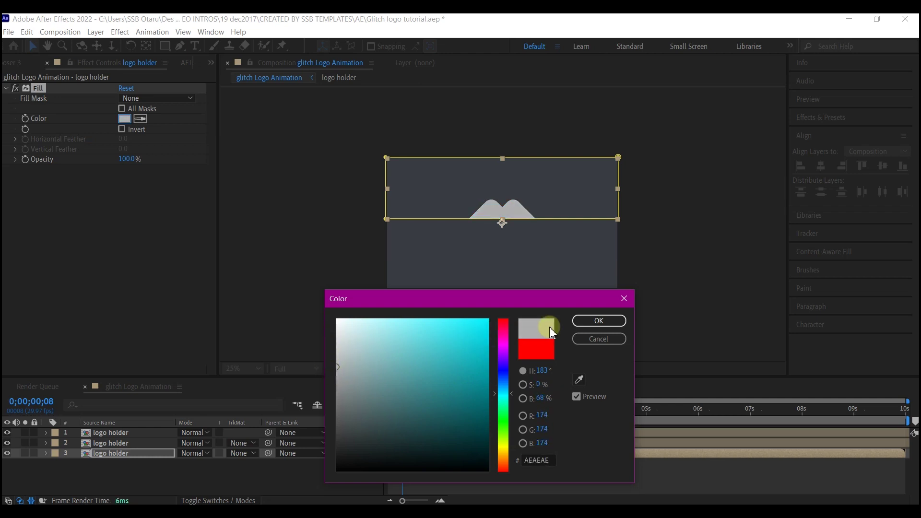
click(595, 321)
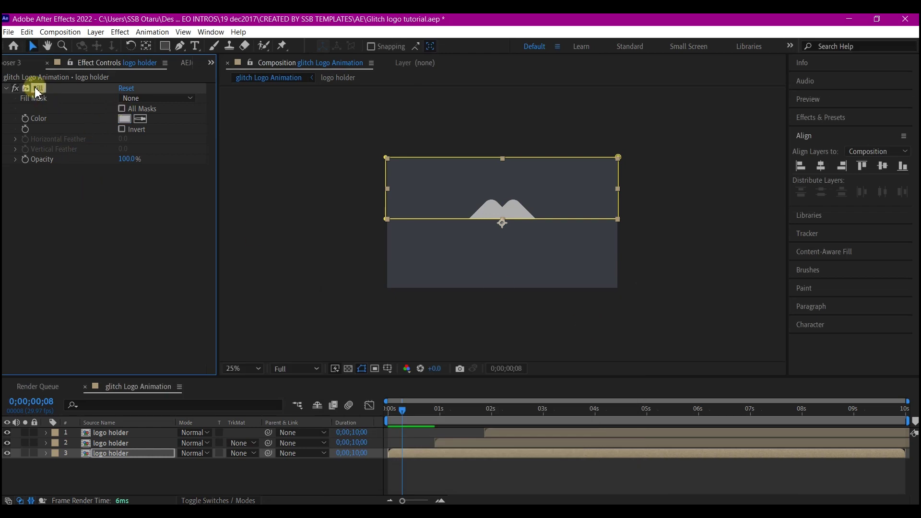
Step: Copy the gray Fill effect onto logo holder layers 2 and 1, and check the full logo at 0;00;03;06
click(497, 445)
click(537, 433)
click(568, 410)
mouse_move(568, 414)
mouse_down()
mouse_move(409, 440)
mouse_move(554, 418)
mouse_up()
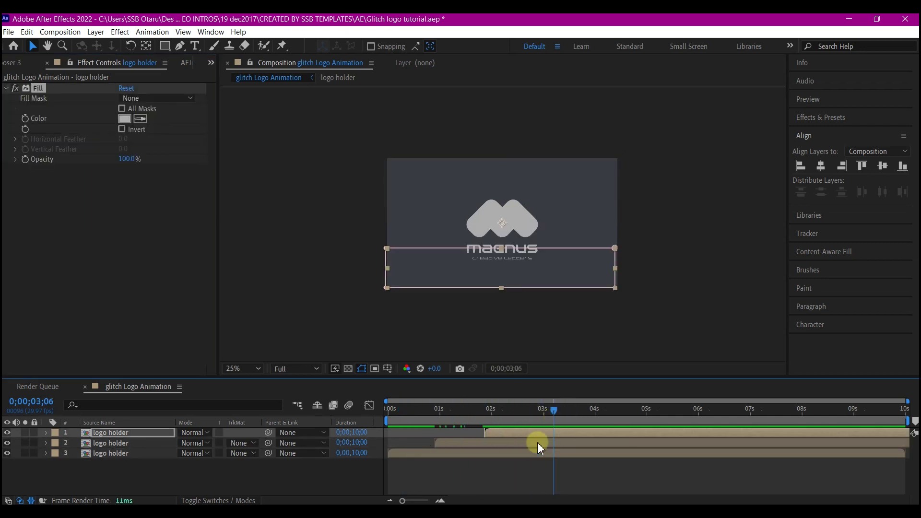
Step: Duplicate the top logo holder layer and shift the copy to start at about 4 seconds
click(138, 434)
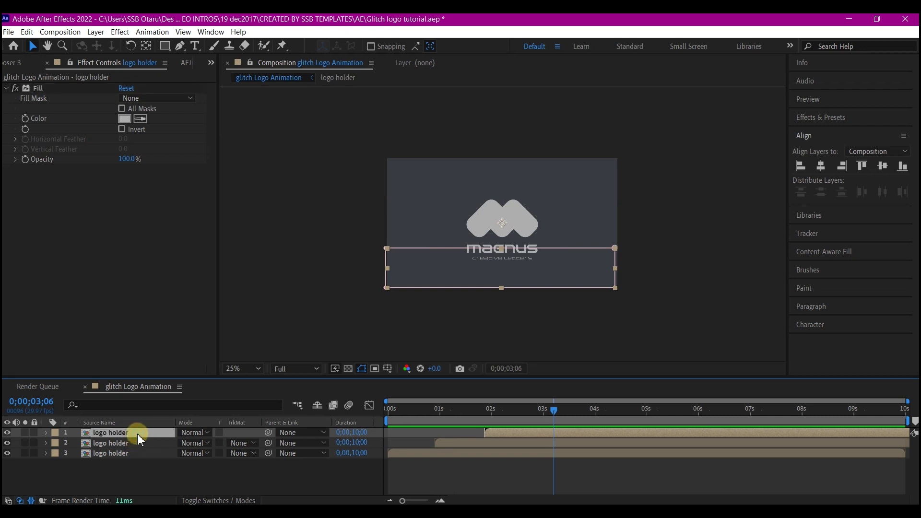
key(ctrl+d)
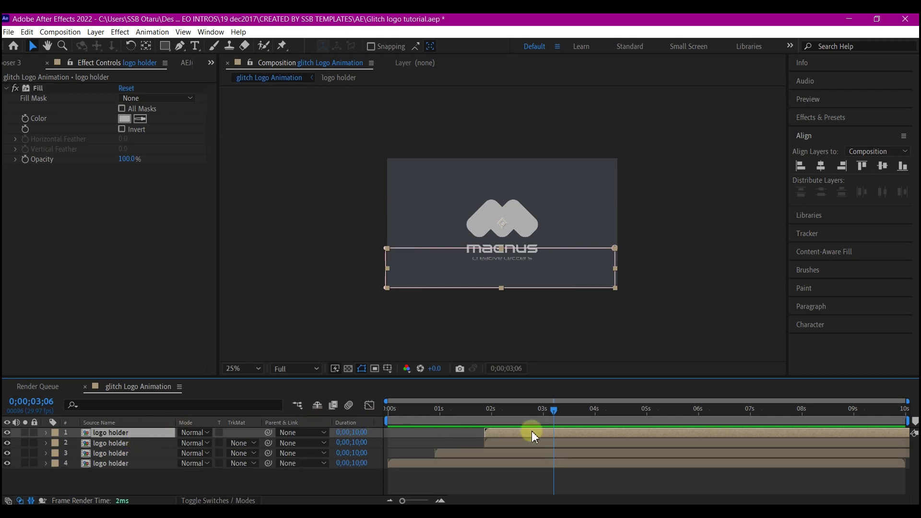
drag(516, 430, 624, 430)
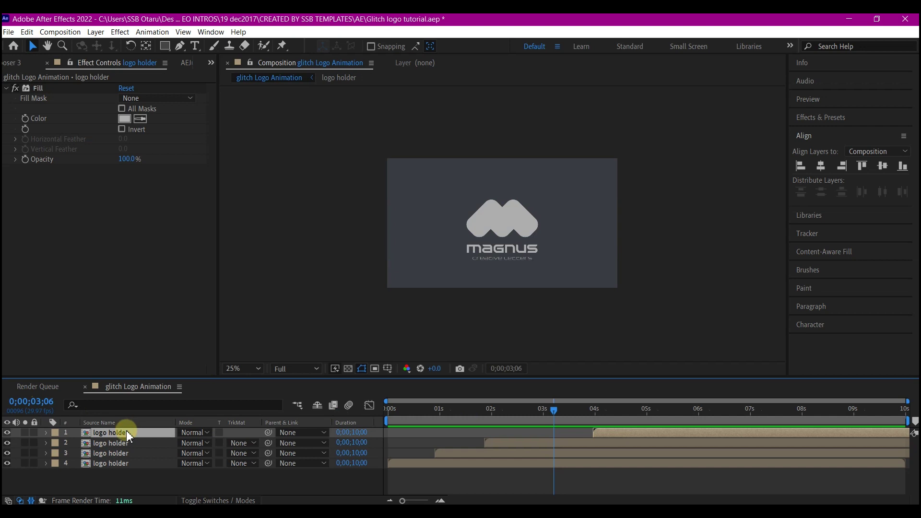
Step: Delete the mask and the Fill effect from the top logo holder layer, and scrub through the animation
key(m)
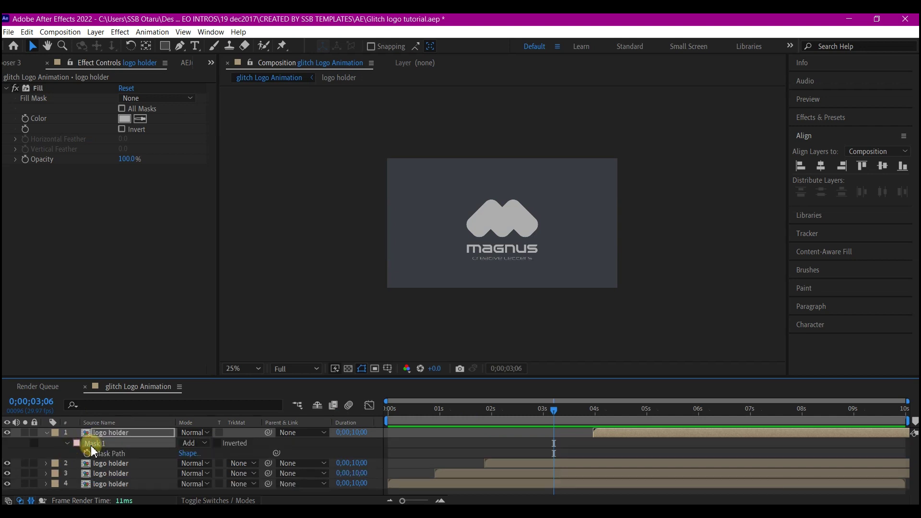
key(m)
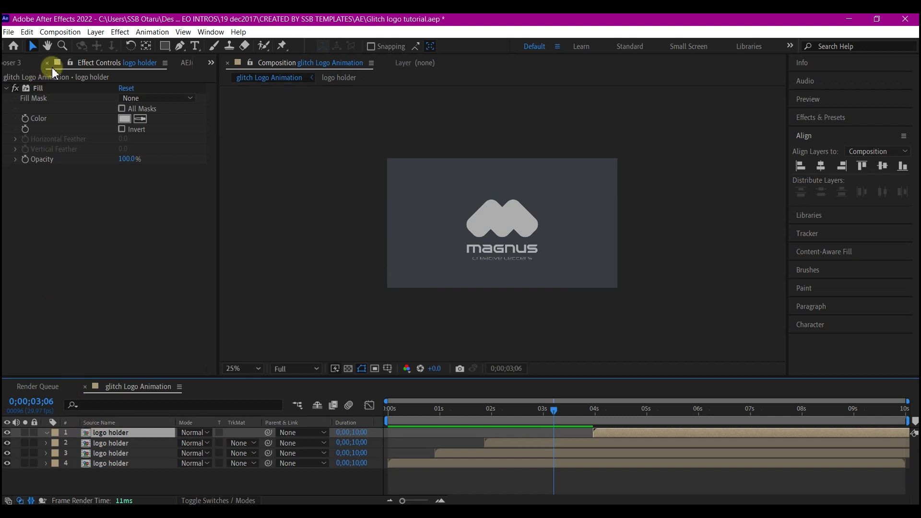
click(27, 89)
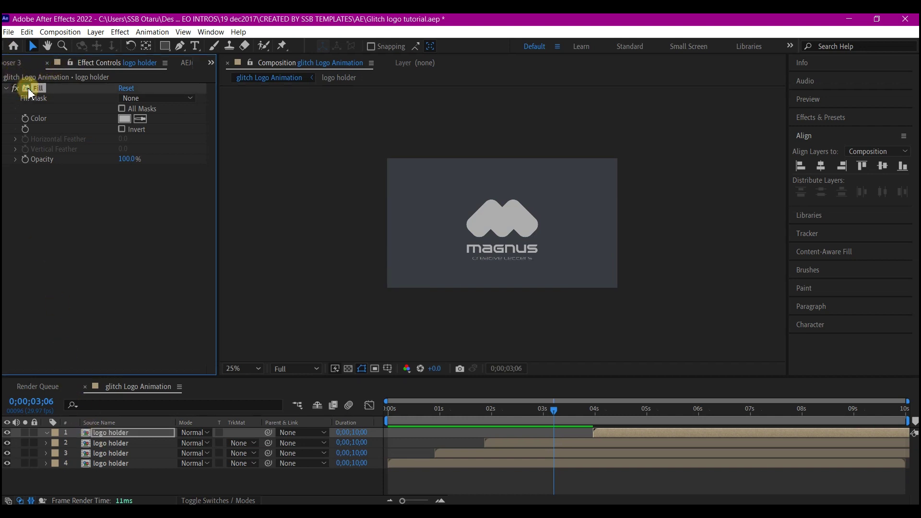
key(Delete)
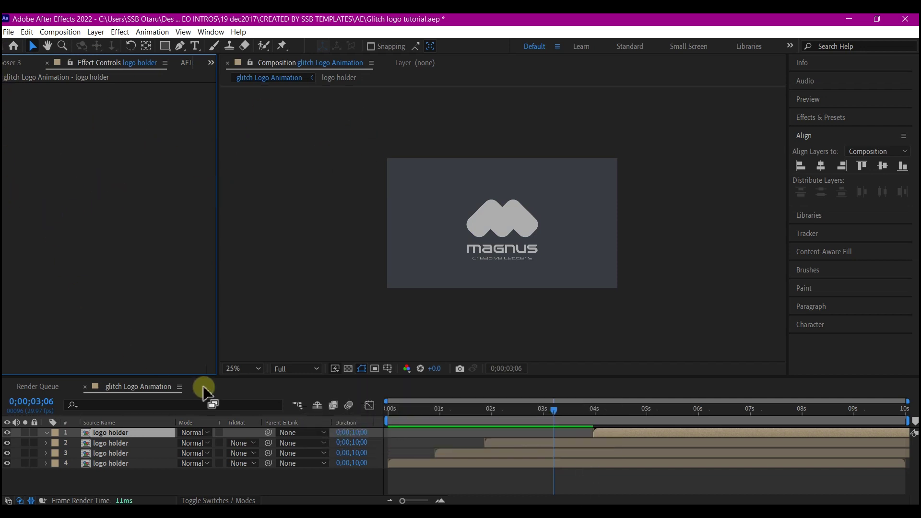
drag(383, 408, 749, 437)
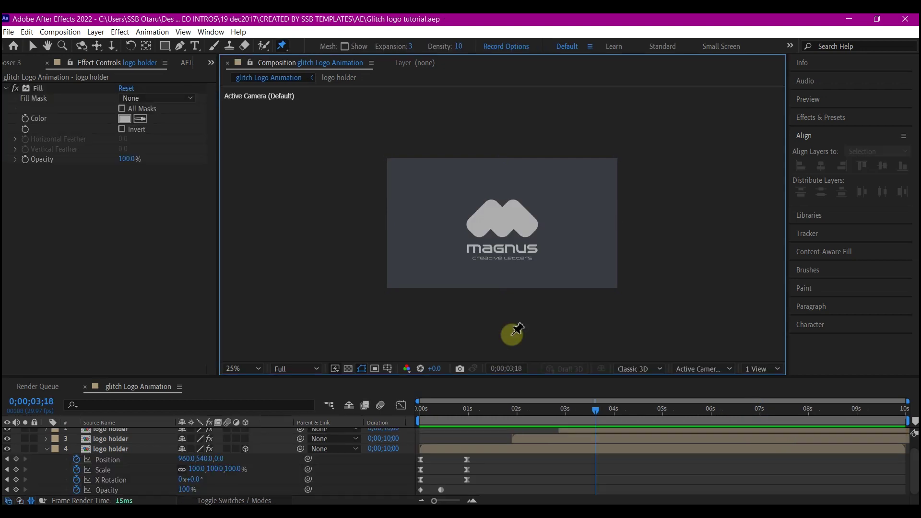
Step: Create a new 1920 x 1080, 10-second composition named fractal
key(ctrl+n)
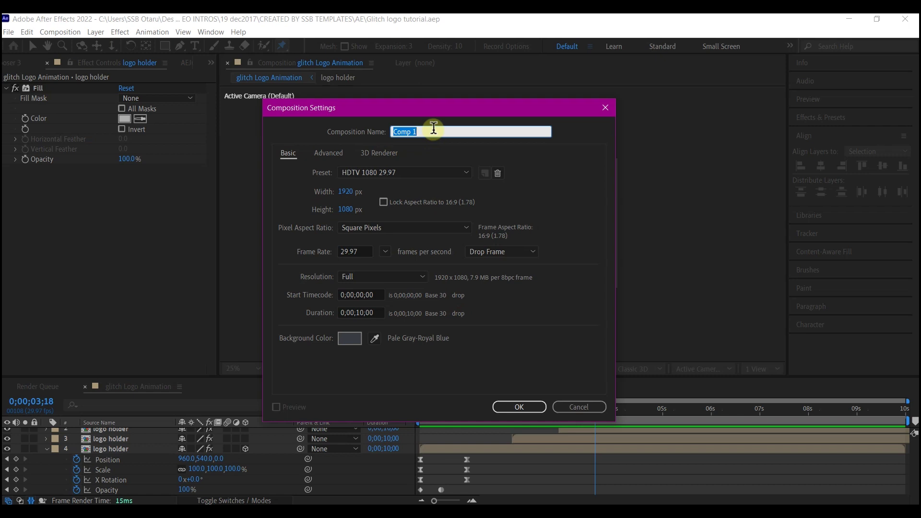
text(fractal)
click(517, 408)
Step: Add a white solid named noise to the fractal composition, sized to match the composition
right_click(349, 459)
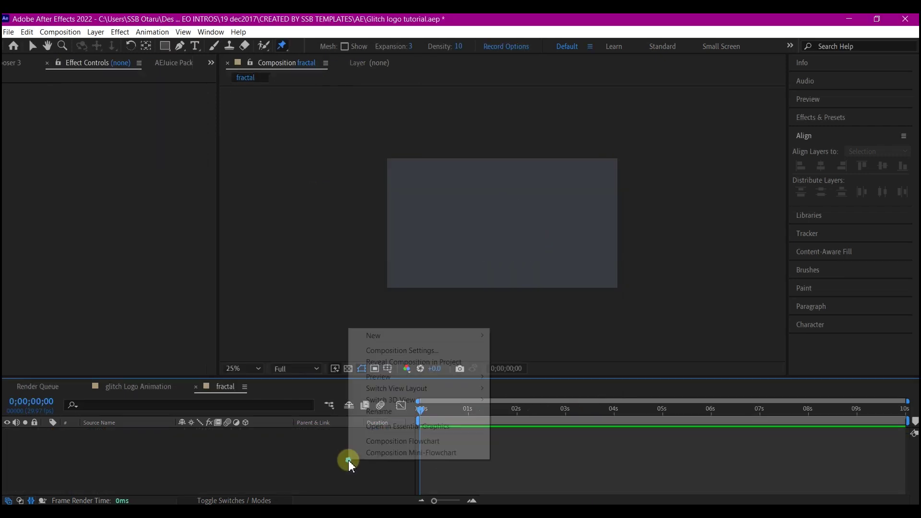
mouse_move(382, 334)
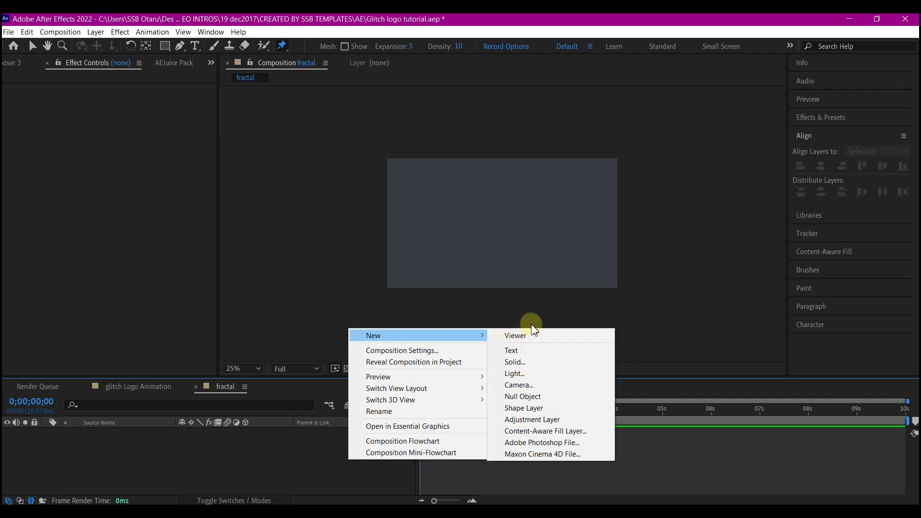
click(516, 363)
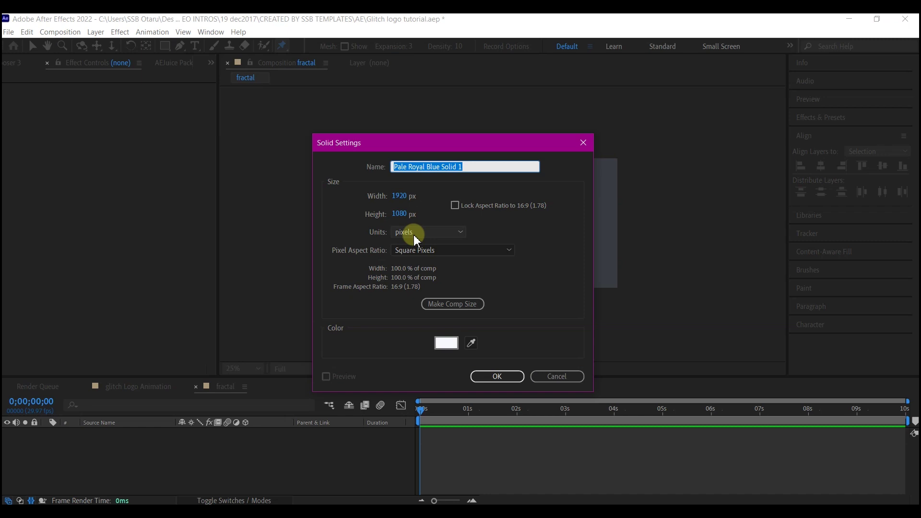
text(noise)
click(453, 305)
click(498, 377)
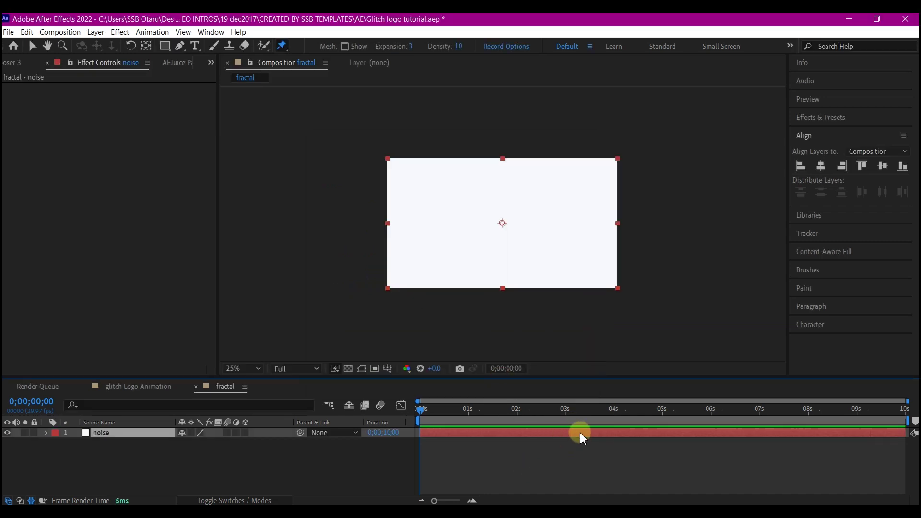
Step: Apply the Fractal Noise effect to the noise solid and switch back to the Selection tool
key(ctrl+space)
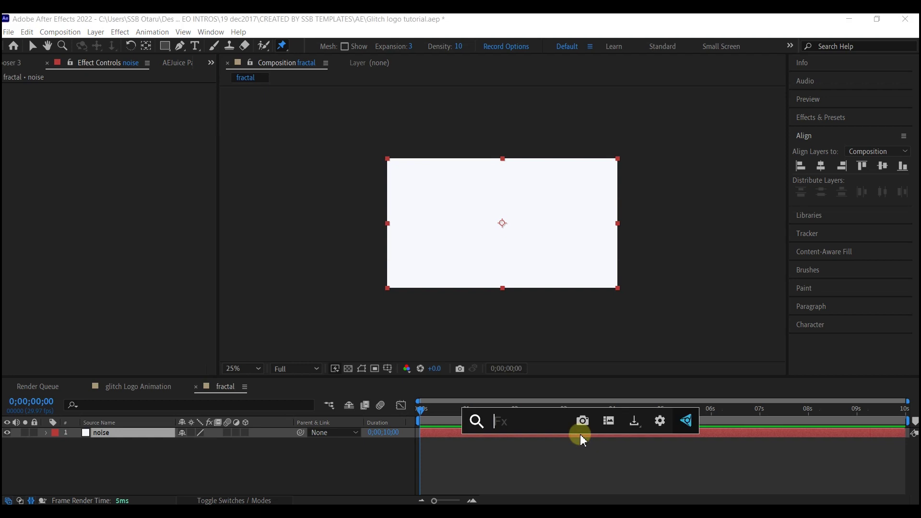
text(fract)
click(506, 408)
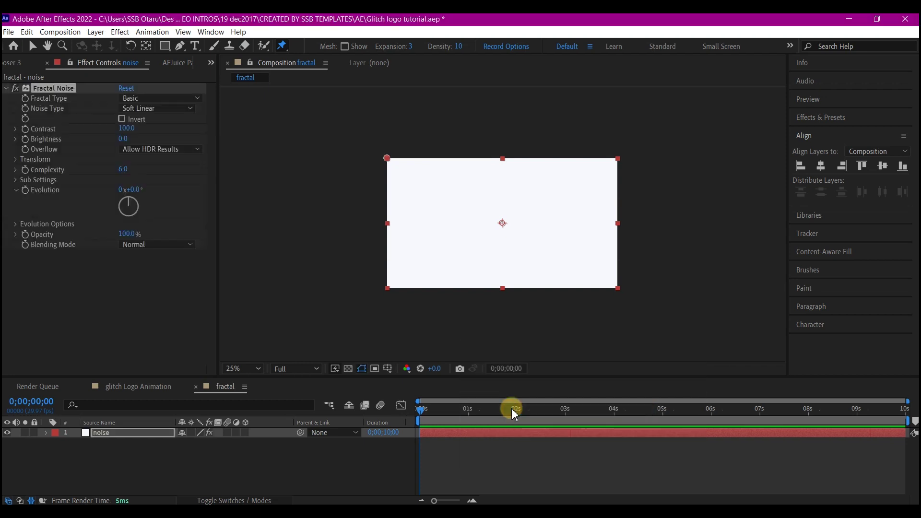
key(v)
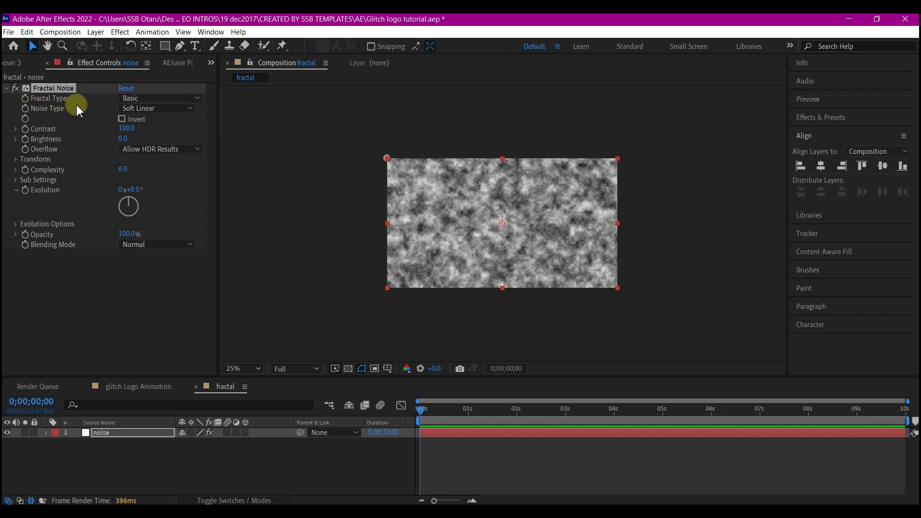
Step: Set the Fractal Noise fractal type to Dynamic and the noise type to Block
click(143, 100)
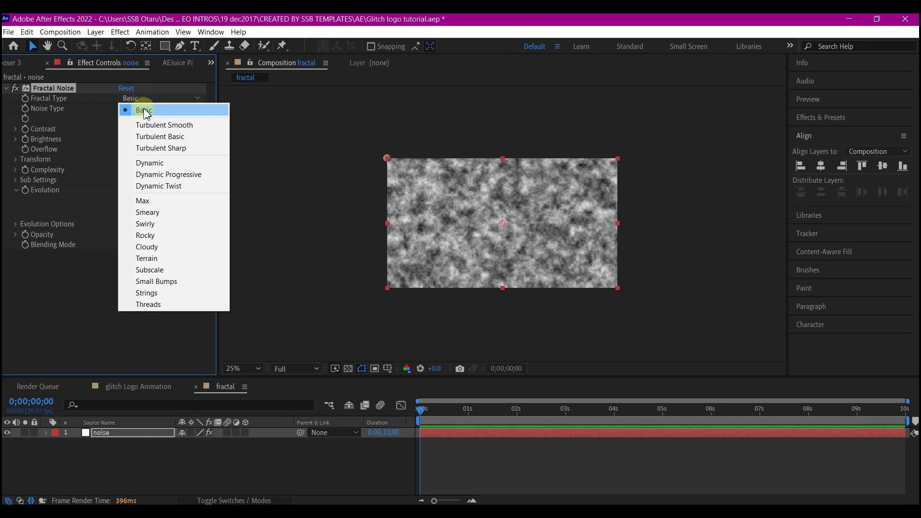
click(144, 162)
click(153, 110)
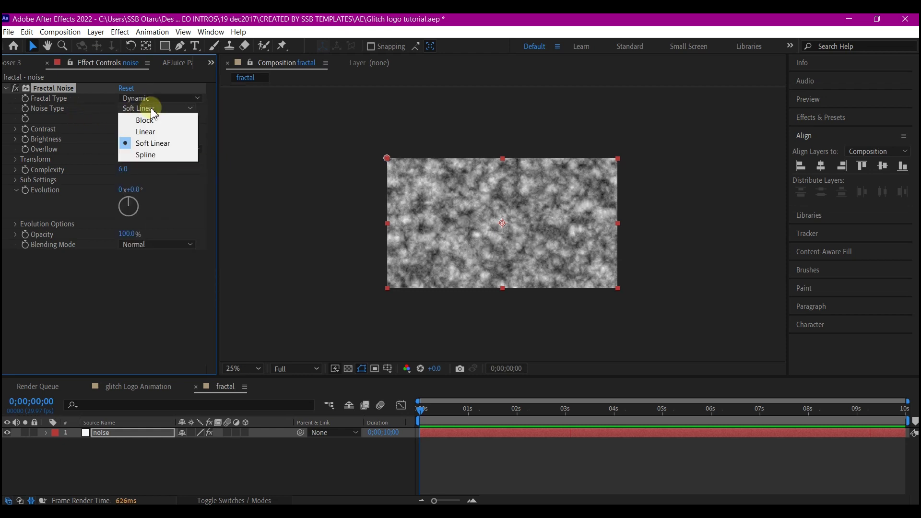
click(144, 121)
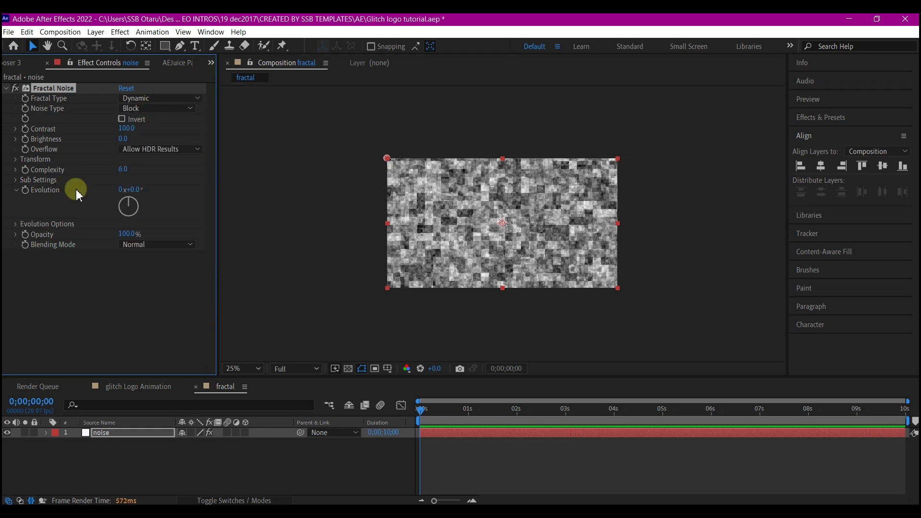
Step: Turn off uniform scaling for the Fractal Noise and set its scale width to 4165 and scale height to 80
click(16, 161)
click(122, 181)
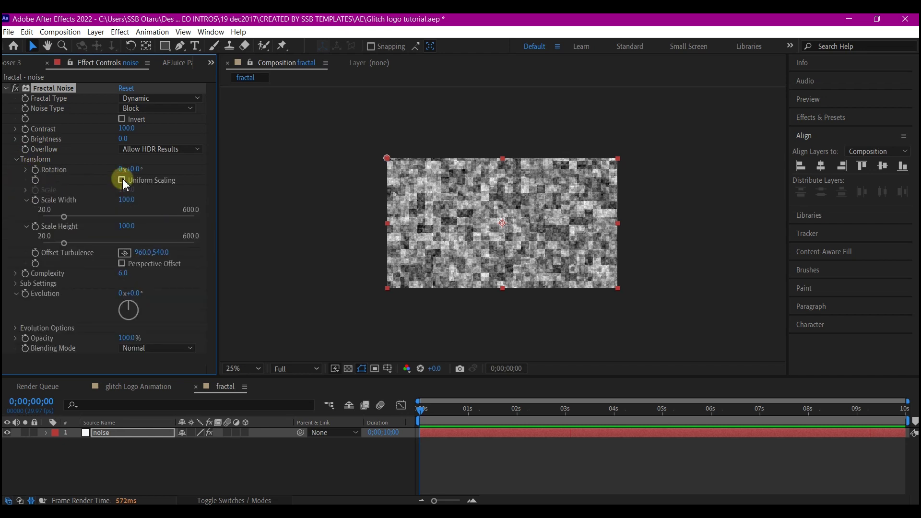
mouse_move(122, 199)
mouse_down()
mouse_move(531, 185)
mouse_move(827, 232)
mouse_up()
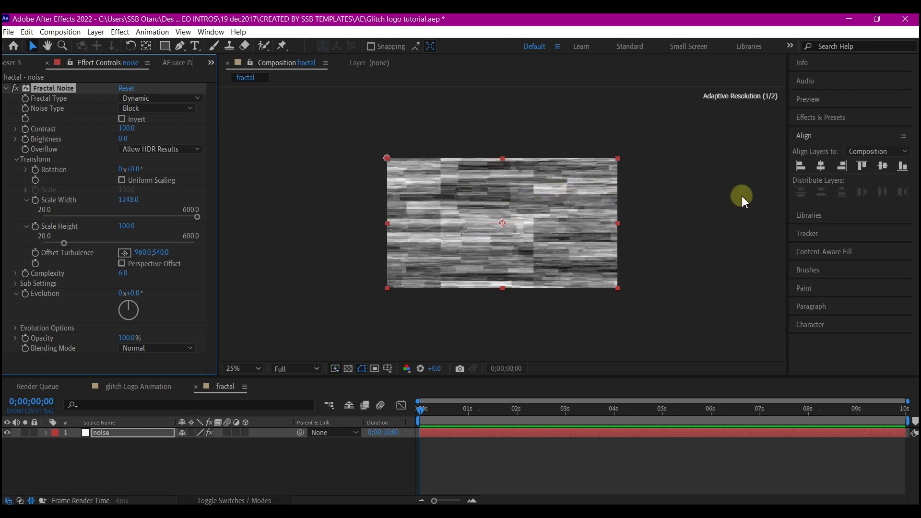
drag(133, 208, 144, 206)
mouse_move(127, 226)
mouse_down()
mouse_move(156, 222)
mouse_move(129, 230)
mouse_move(159, 230)
mouse_move(117, 238)
mouse_move(142, 233)
mouse_move(128, 231)
mouse_up()
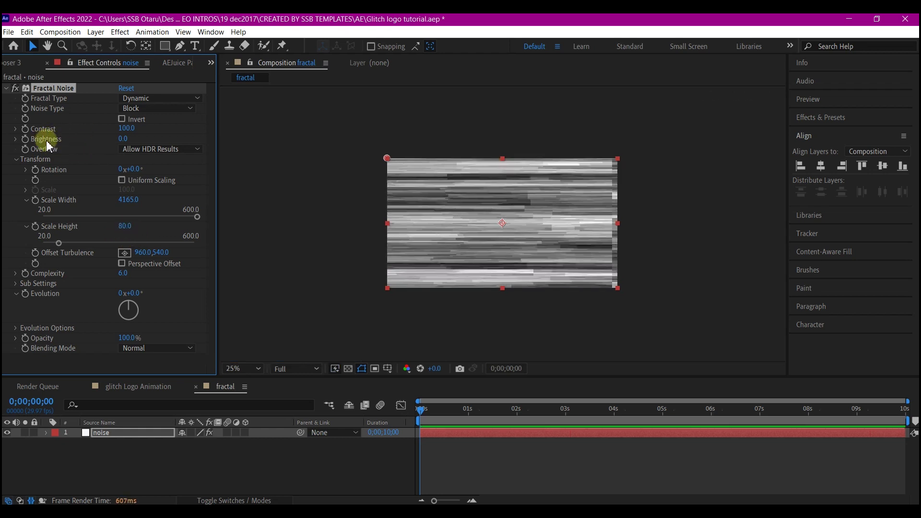
Step: Set the Fractal Noise contrast to 281 and brightness to -33, and reduce its scale width to 3959
drag(123, 140, 231, 121)
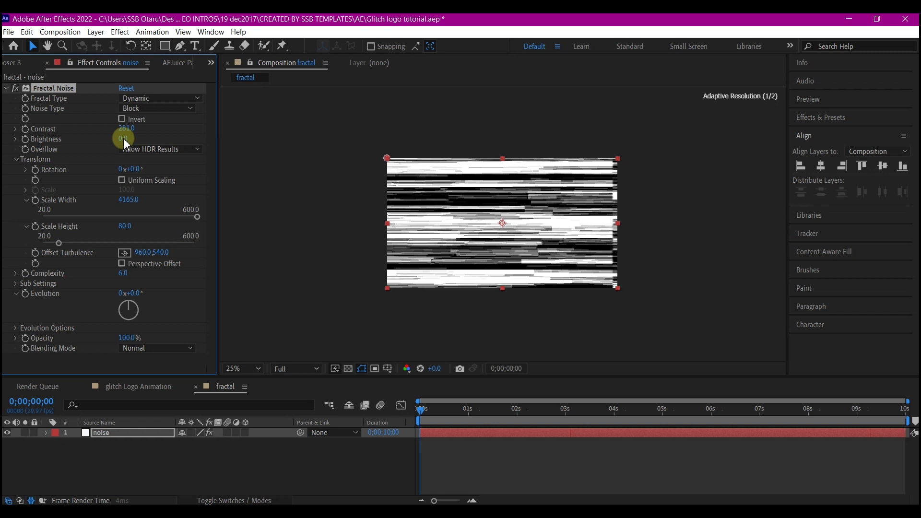
click(126, 139)
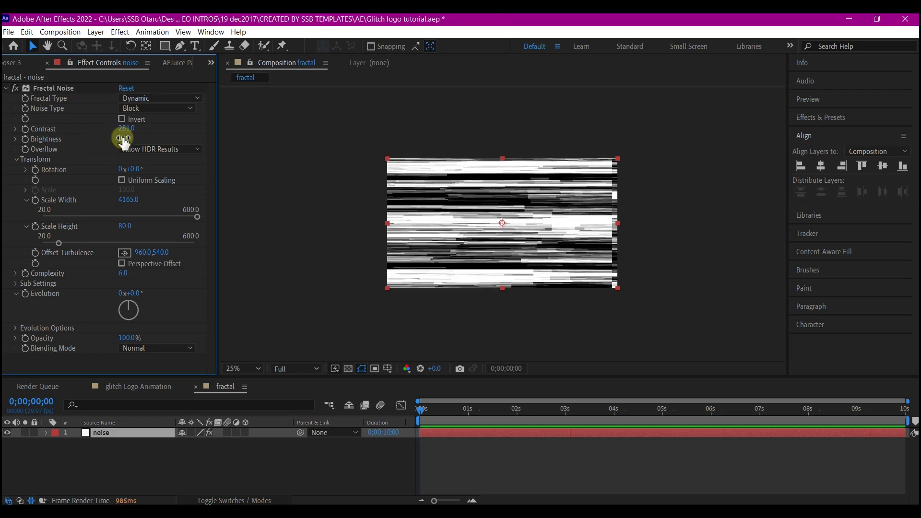
drag(122, 138, 106, 141)
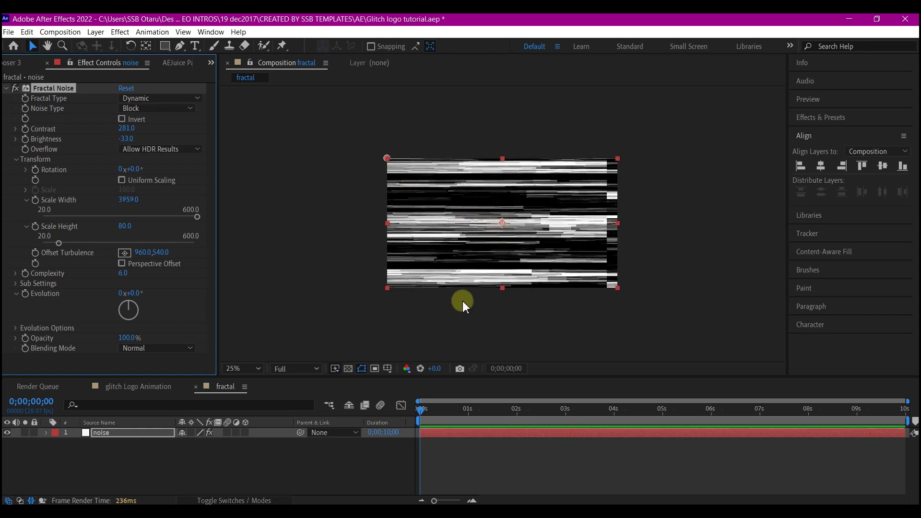
Step: Add the expression time*500 to the Fractal Noise Evolution property and preview the moving noise from the start
alt+click(25, 293)
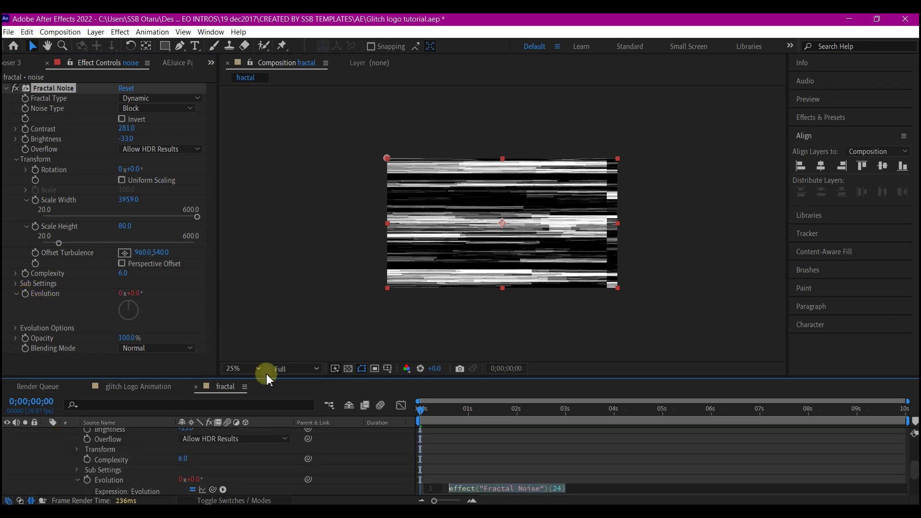
scroll(509, 472, down, 2)
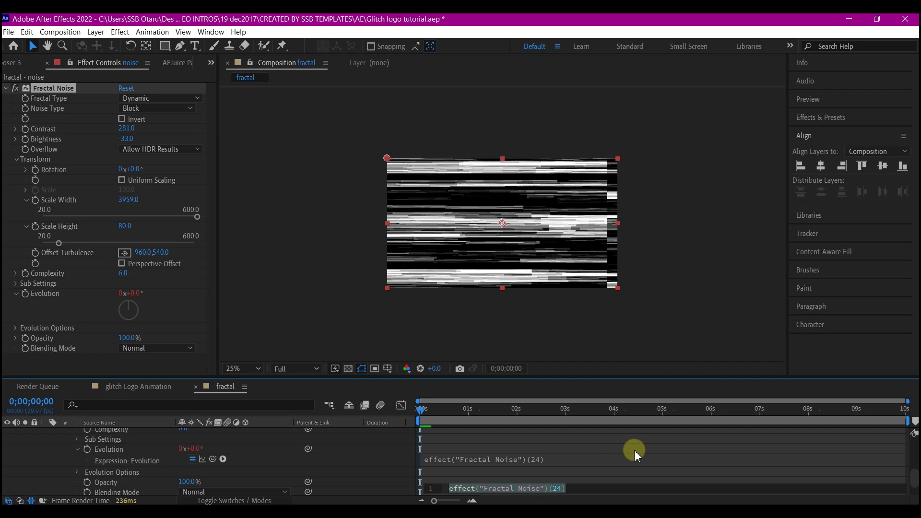
text(time*500)
click(410, 412)
key(space)
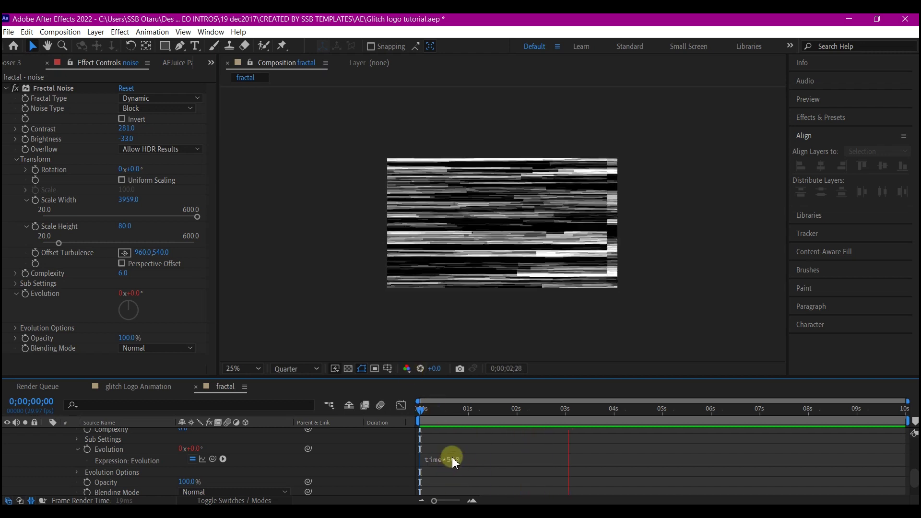
key(space)
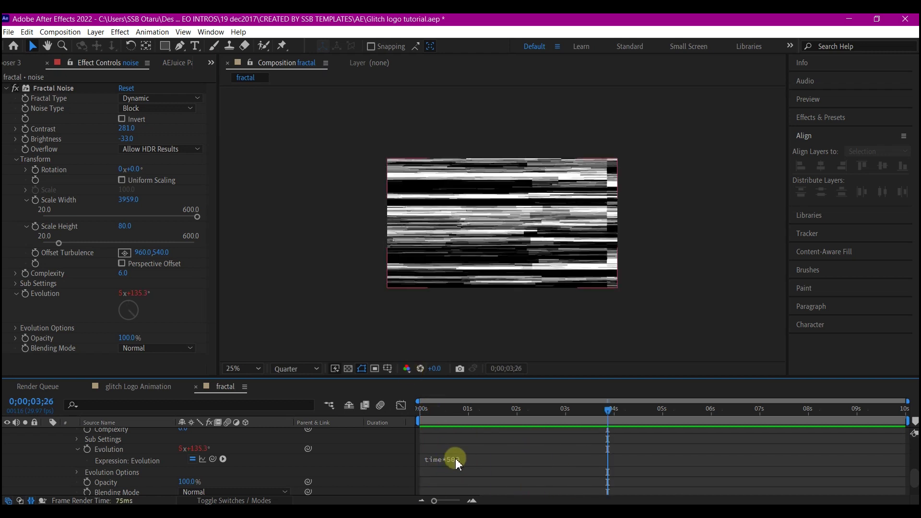
Step: Change the Evolution expression to time*3000 and preview the noise
click(456, 459)
click(494, 458)
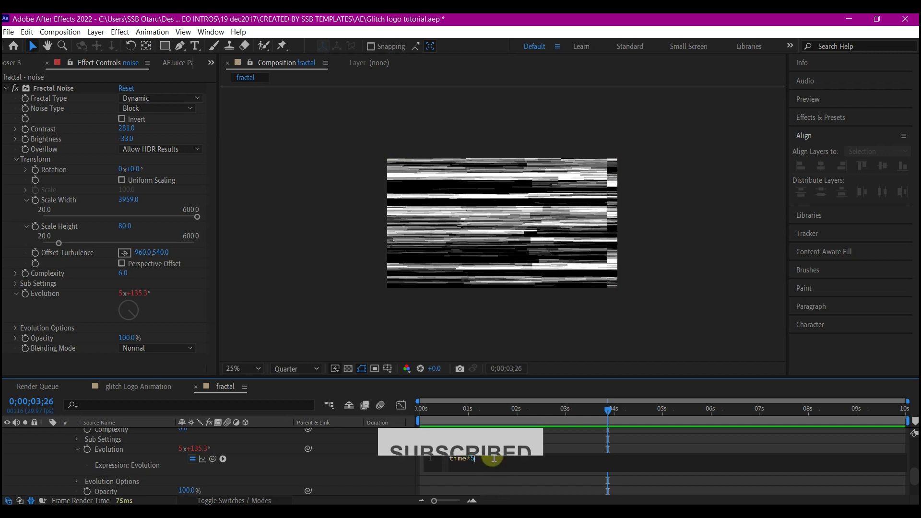
key(BackSpace)
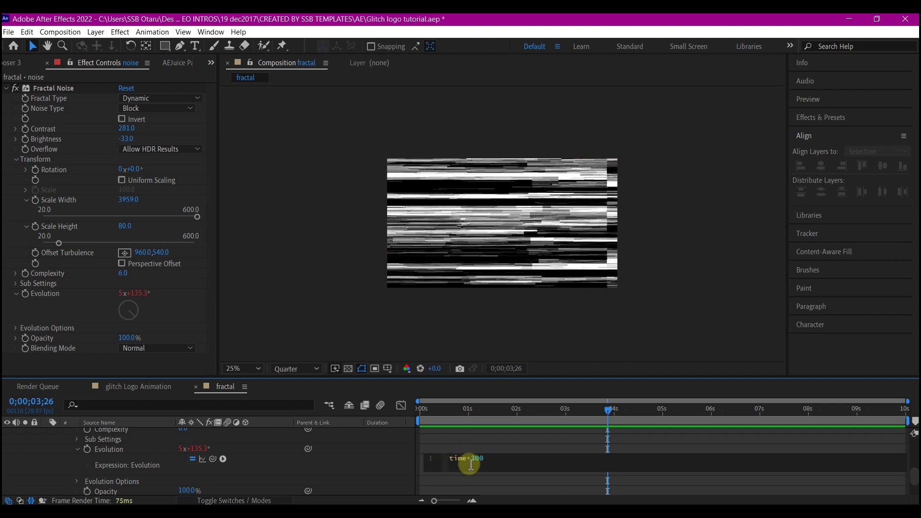
click(478, 450)
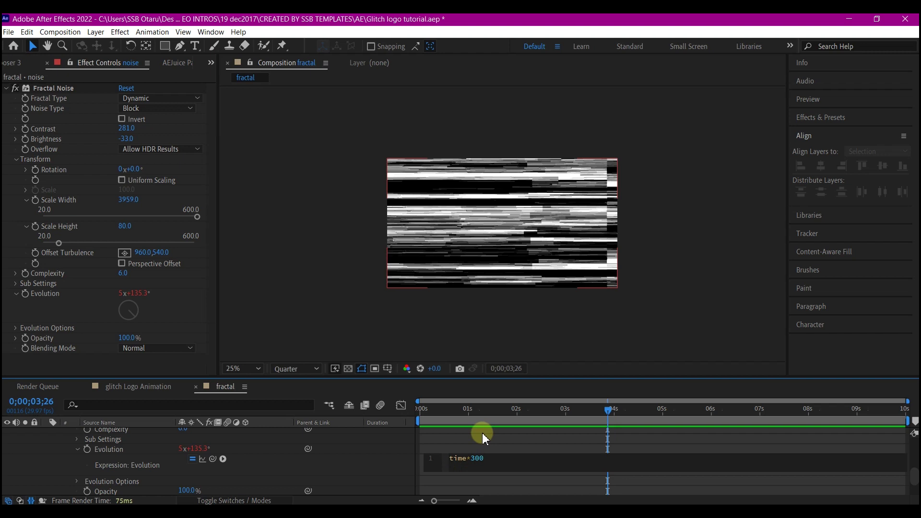
text(0)
click(470, 442)
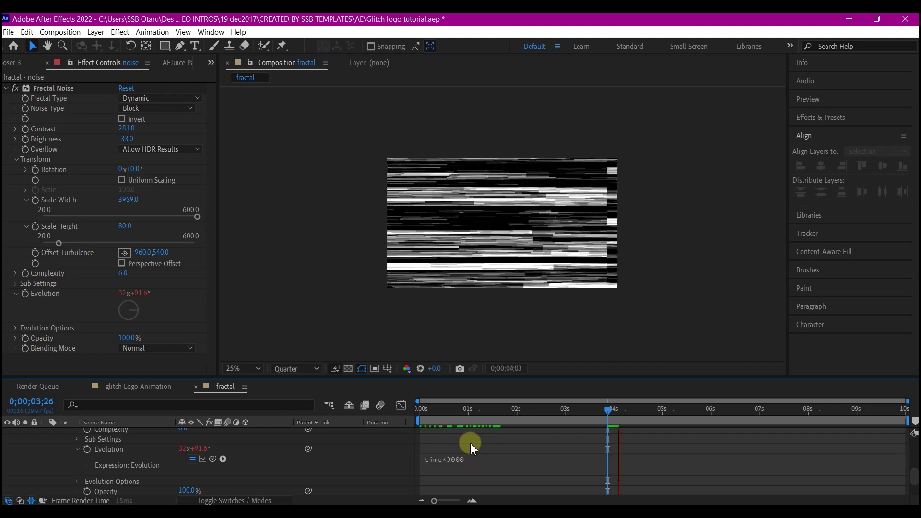
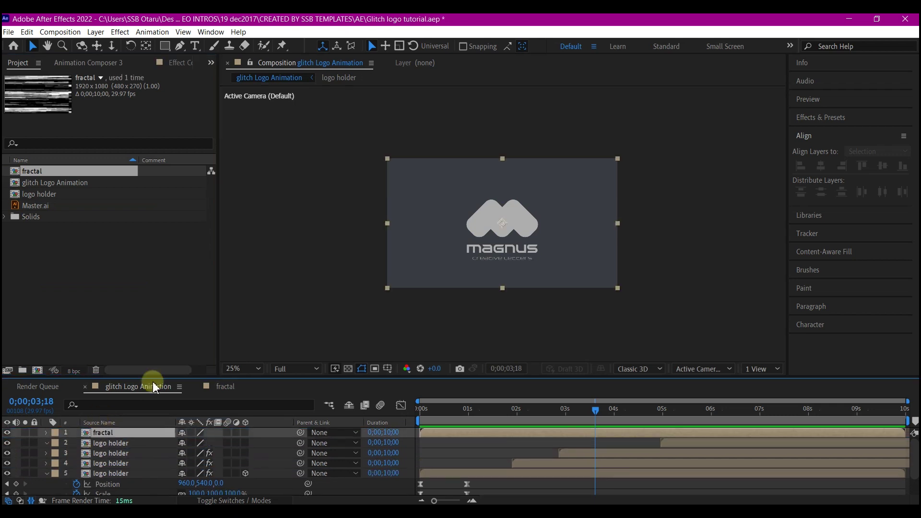
Step: Hide the fractal layer in the glitch Logo Animation composition
click(7, 433)
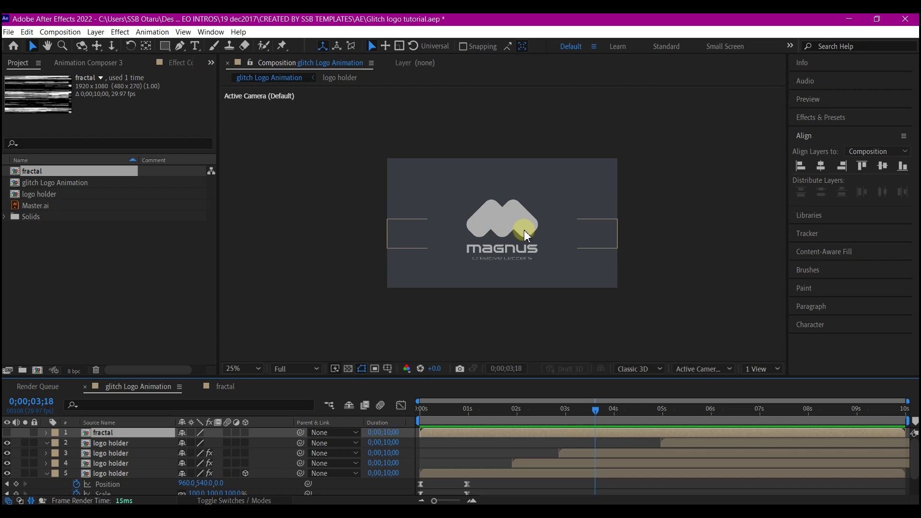
Step: Add a new adjustment layer above the fractal layer in the glitch Logo Animation composition
click(7, 453)
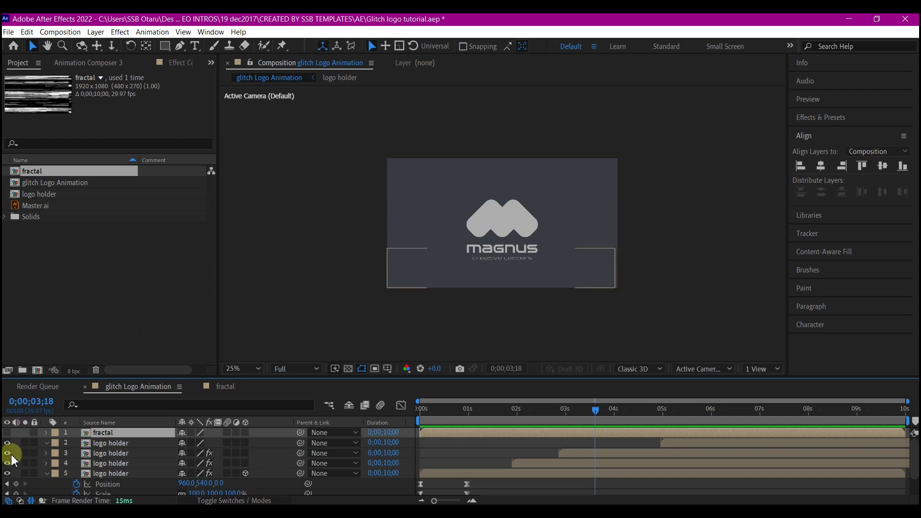
right_click(17, 456)
mouse_move(37, 330)
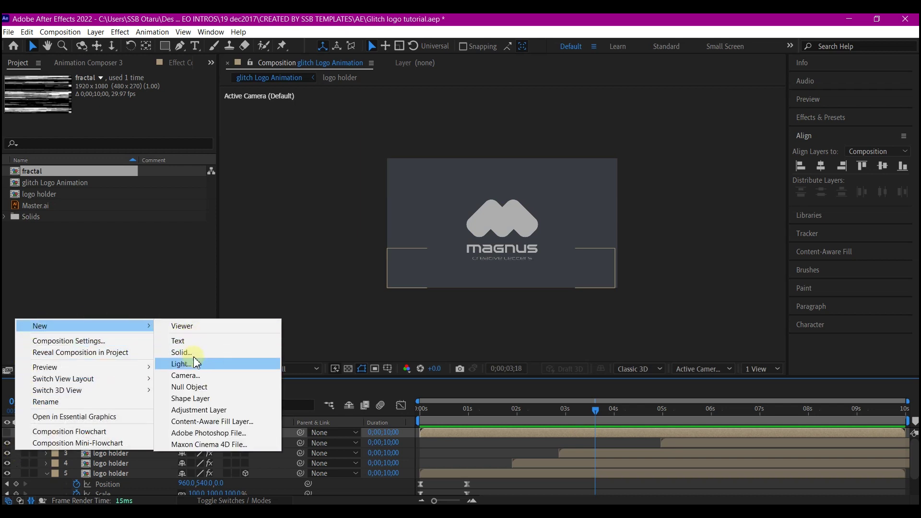
click(198, 410)
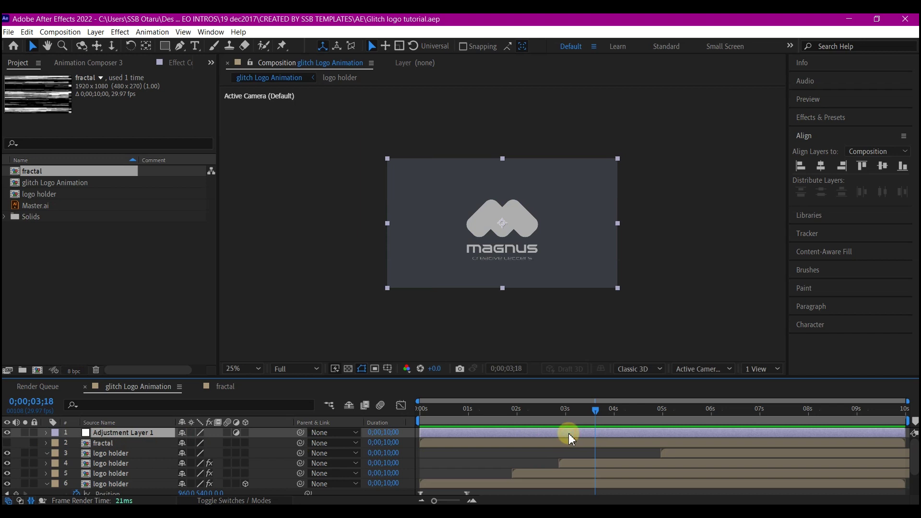
Step: Apply the Displacement Map effect to the adjustment layer and choose the fractal layer as its displacement map layer
key(ctrl+space)
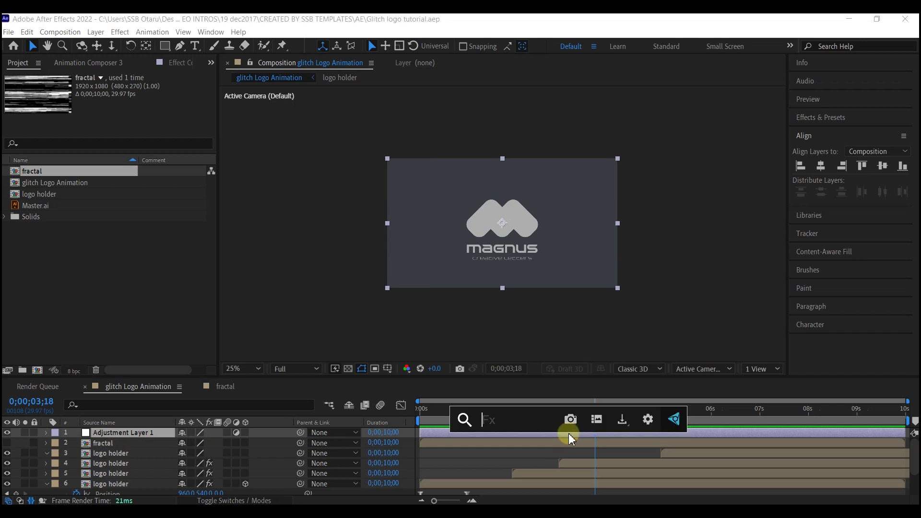
text(displace)
click(555, 383)
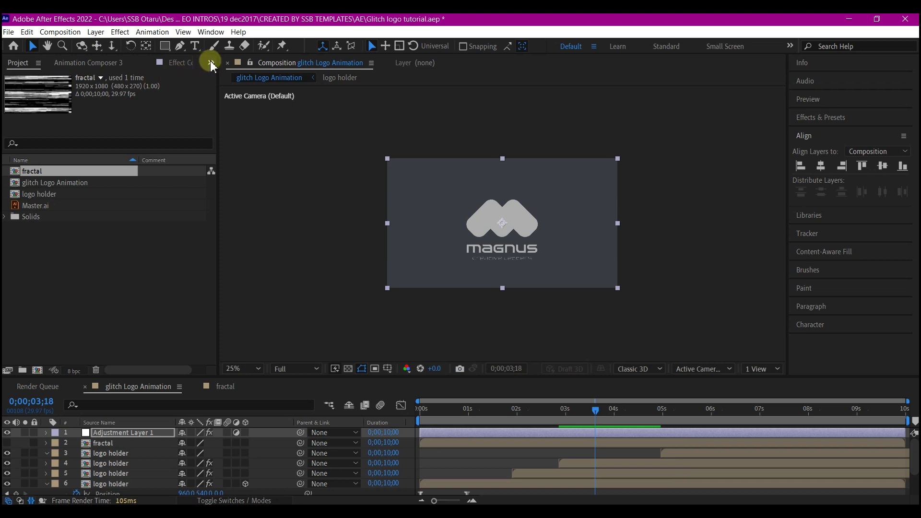
click(211, 65)
click(247, 107)
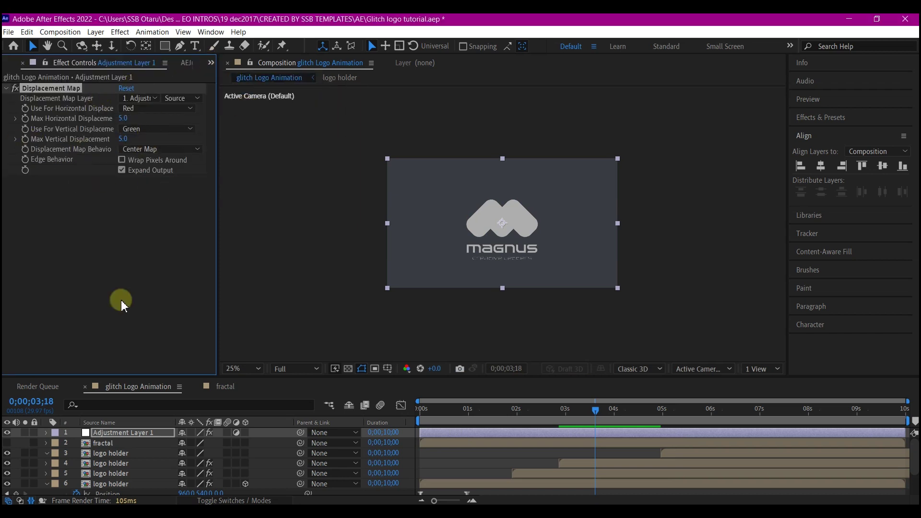
click(139, 98)
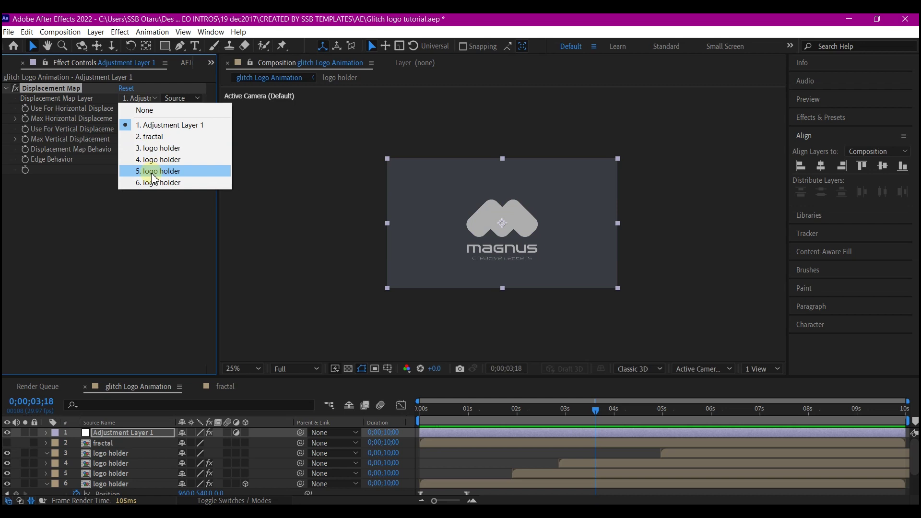
click(154, 137)
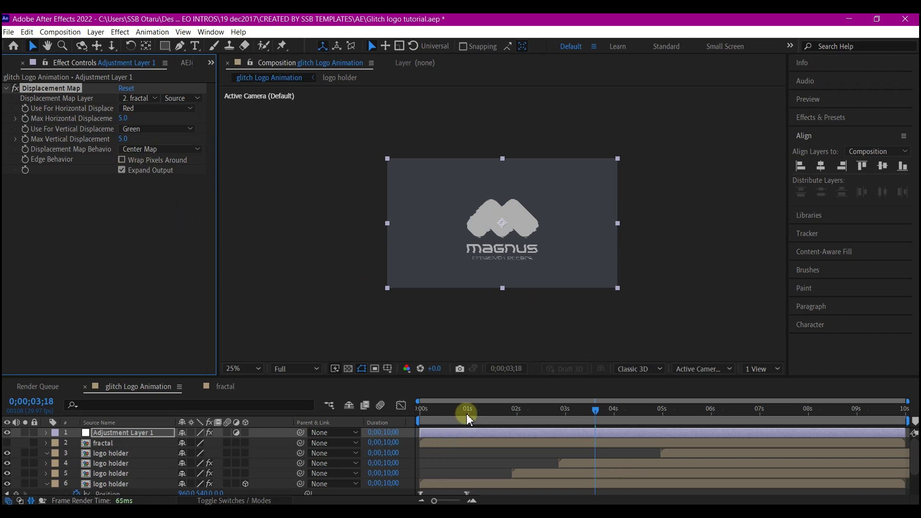
Step: Fit the composition in the viewer at Third resolution and preview the displaced logo animation from the start
drag(489, 411, 480, 416)
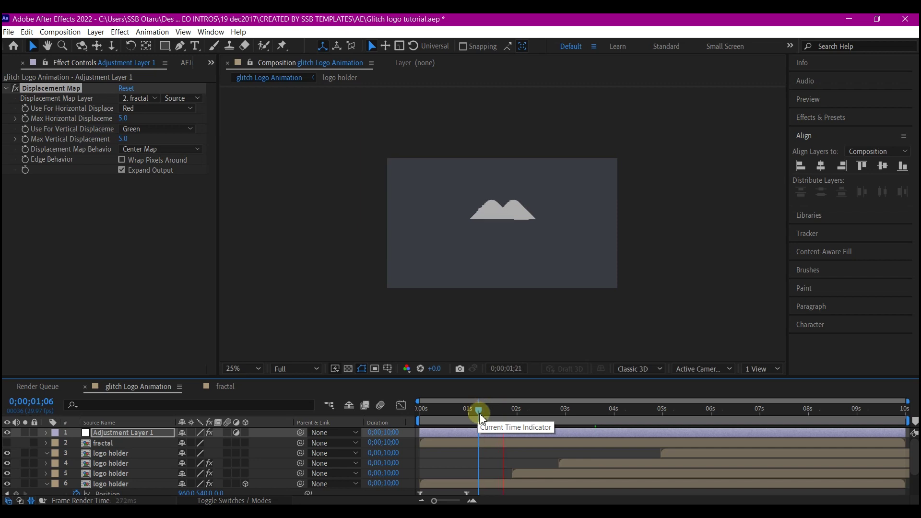
click(242, 374)
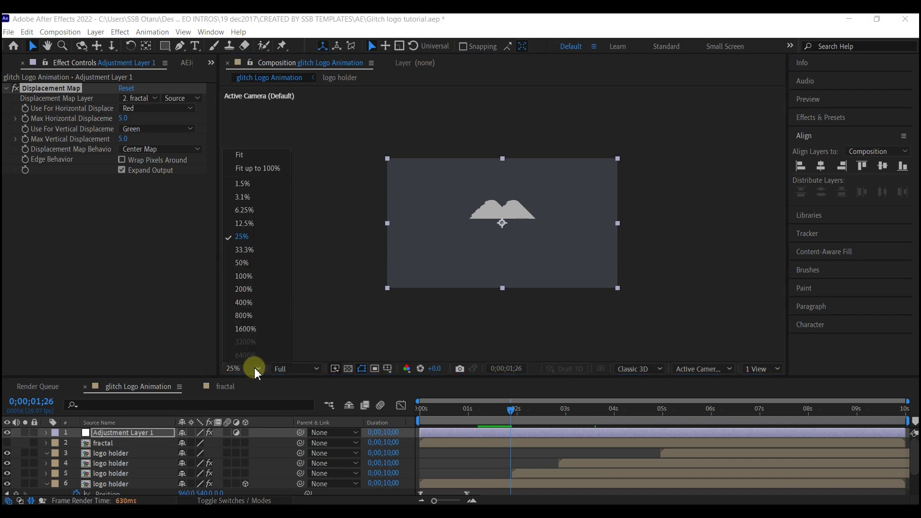
click(249, 156)
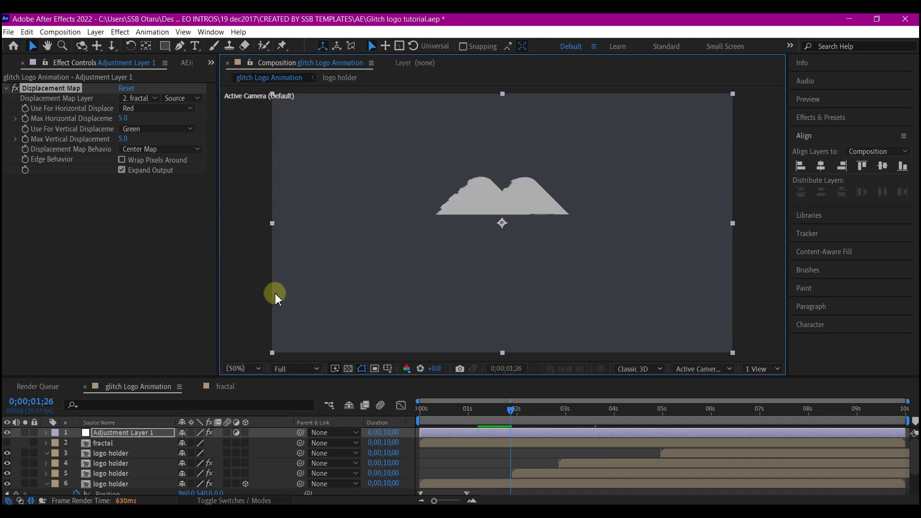
click(303, 370)
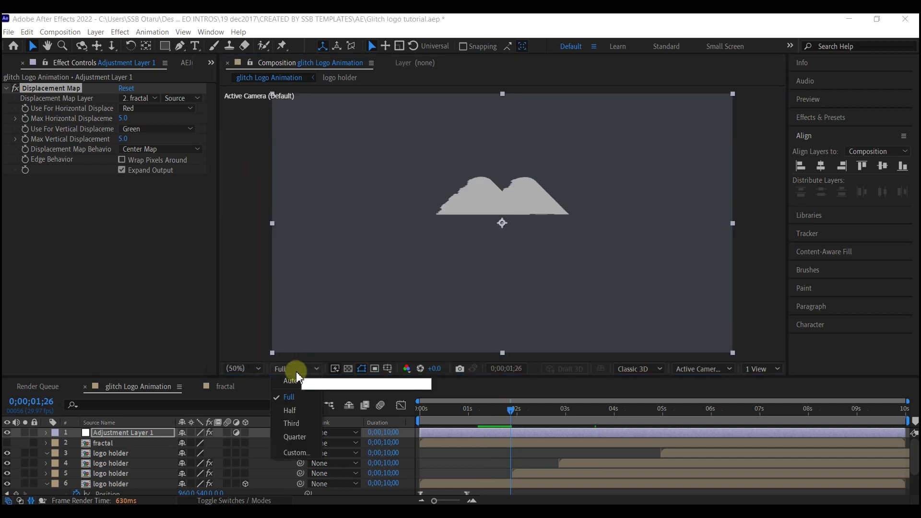
click(291, 424)
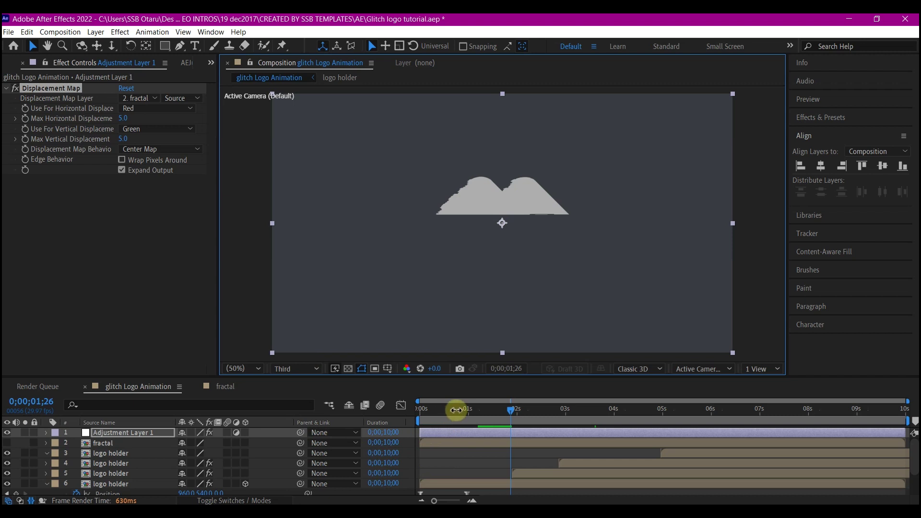
drag(511, 411, 402, 426)
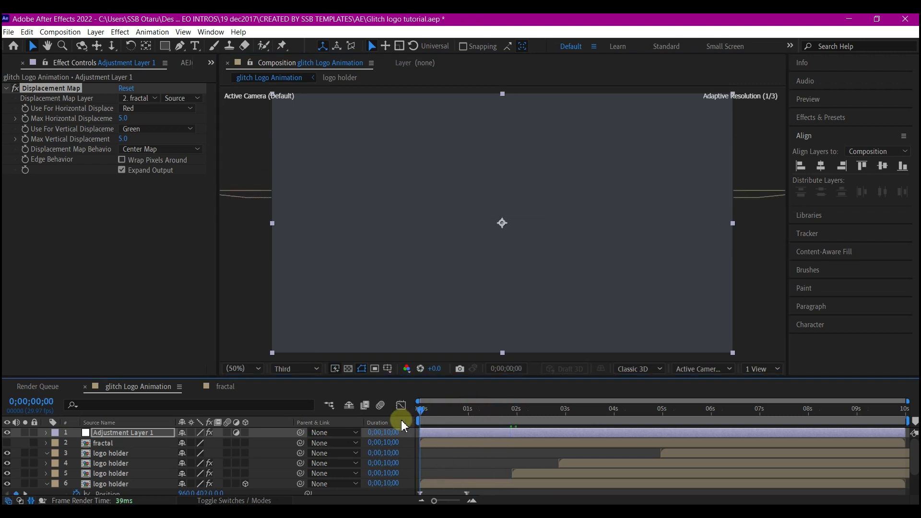
key(space)
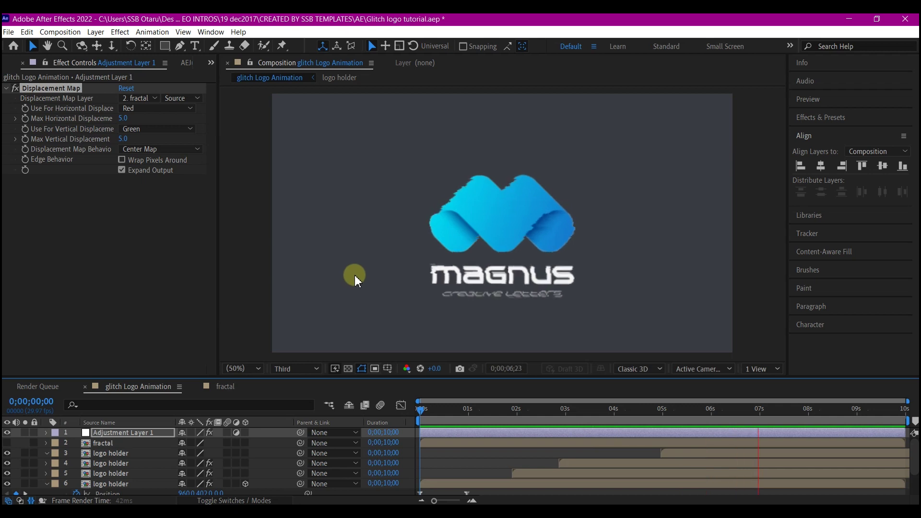
key(space)
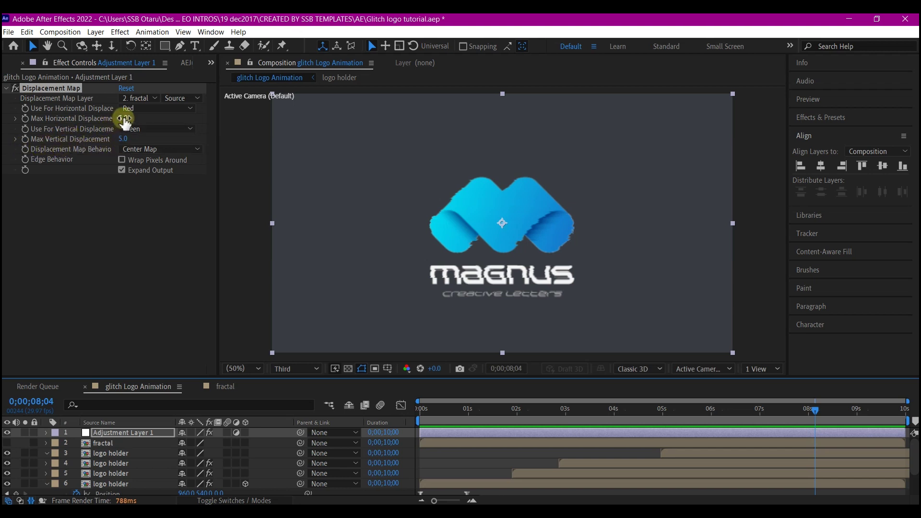
Step: Set the Displacement Map's maximum horizontal and vertical displacement to 100 and scrub through the early logo animation
click(178, 114)
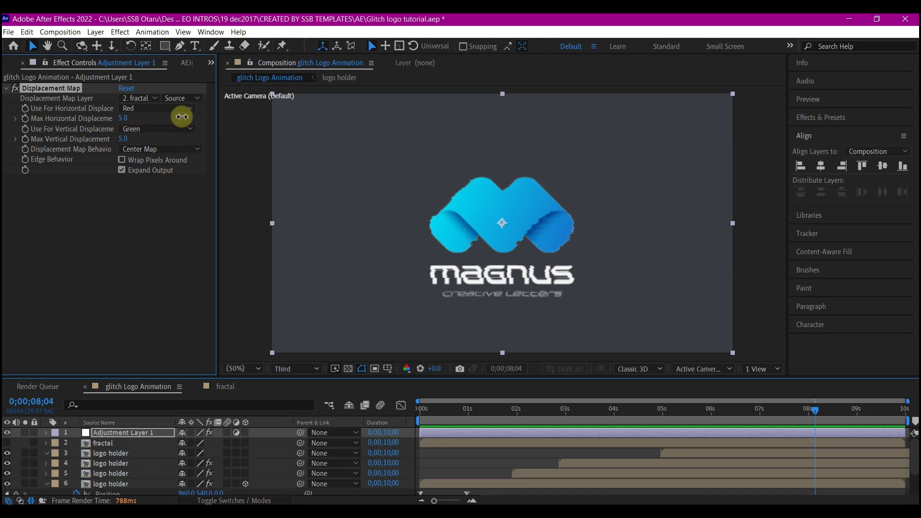
drag(142, 152, 39, 135)
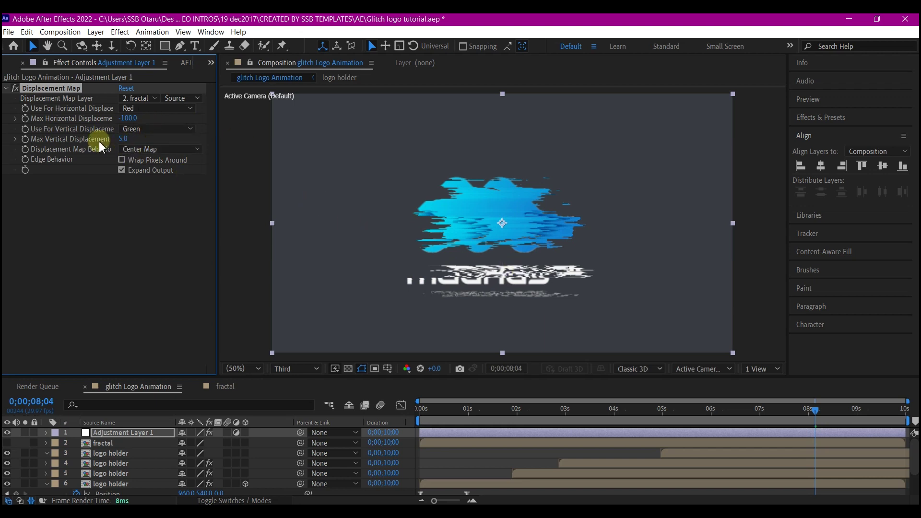
drag(123, 137, 509, 211)
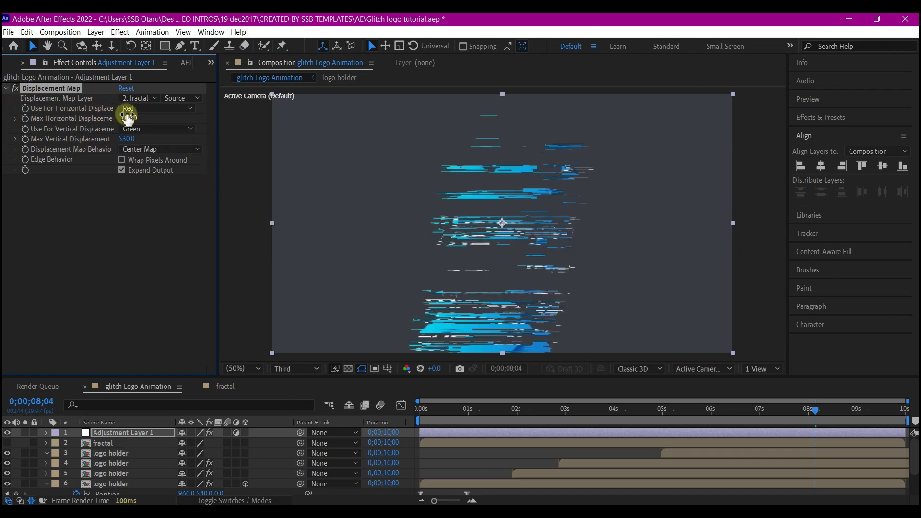
drag(121, 117, 174, 154)
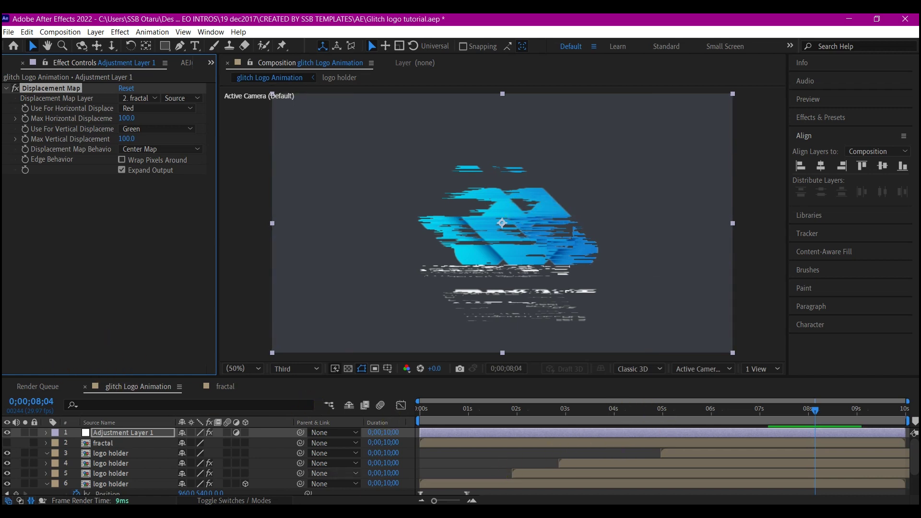
click(445, 410)
drag(459, 410, 512, 429)
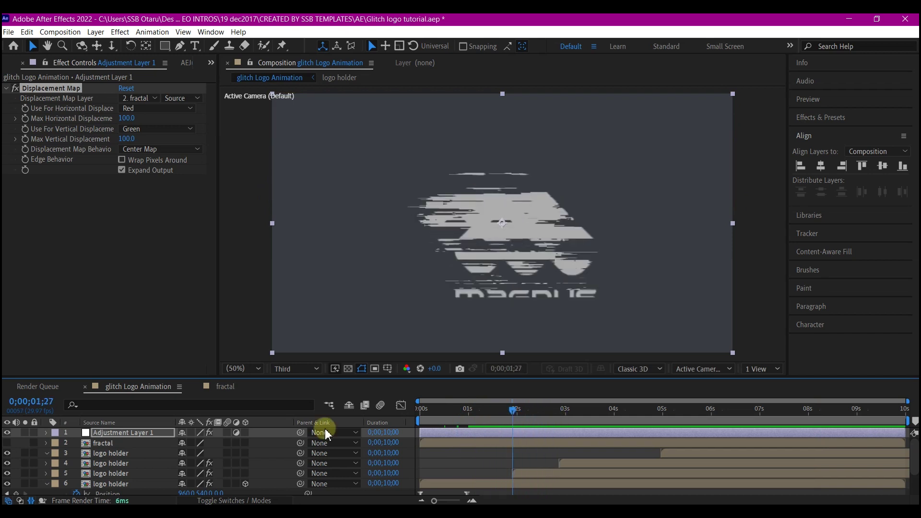
Step: Split the adjustment layer at 0;00;00;14 and trim the remaining part to start just before the 2-second mark
click(117, 433)
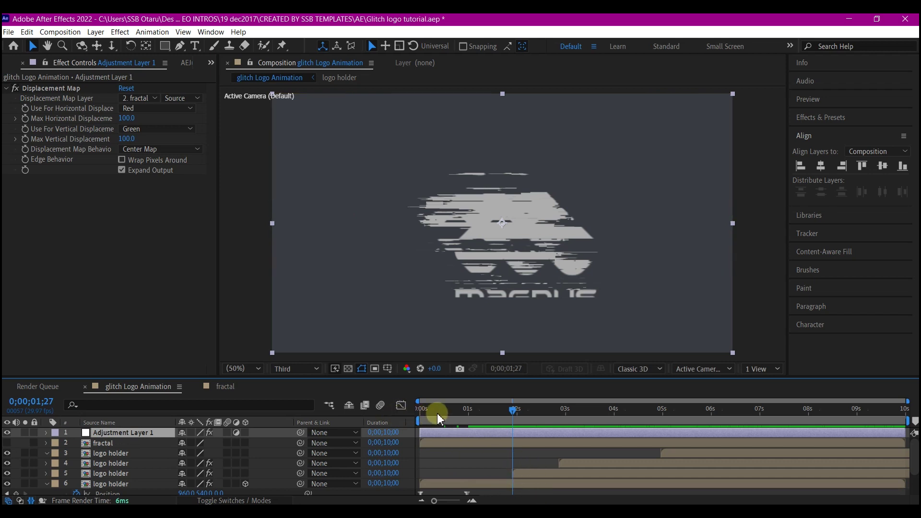
mouse_move(433, 414)
mouse_down()
mouse_move(412, 409)
mouse_move(442, 413)
mouse_up()
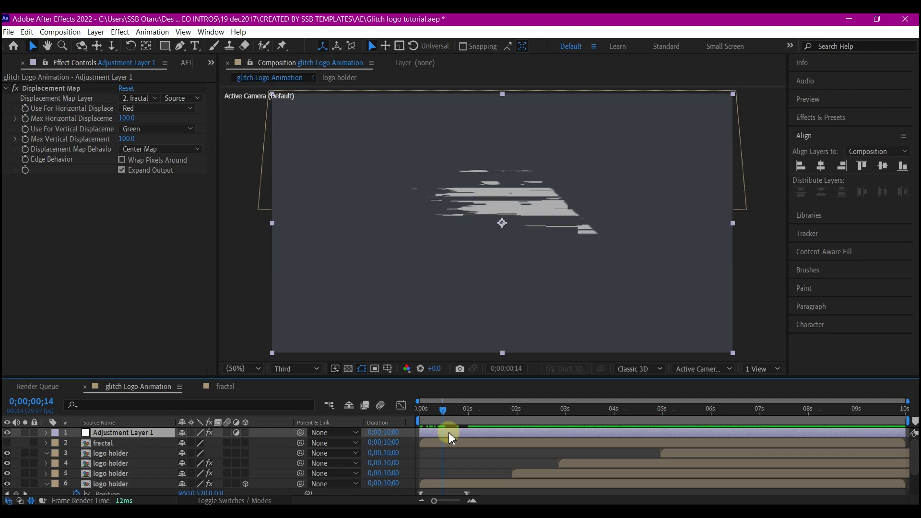
key(ctrl+shift+d)
drag(440, 433, 510, 445)
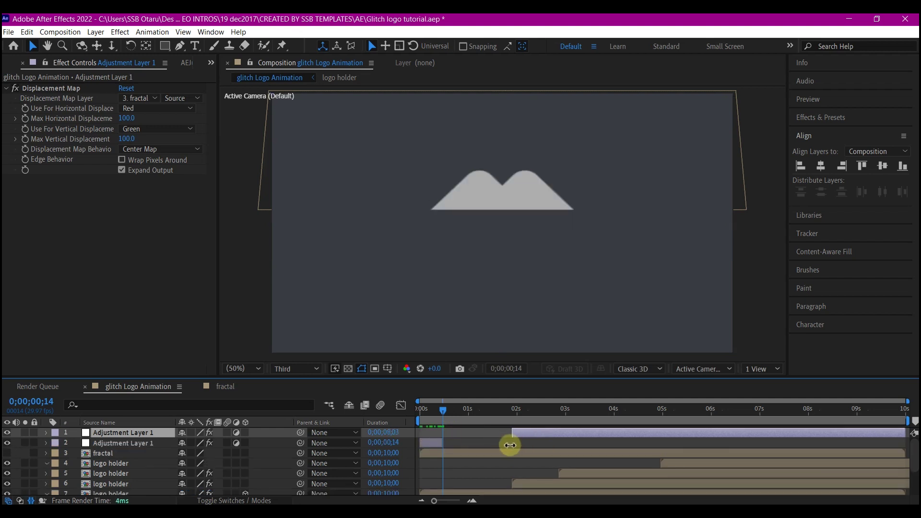
Step: Preview the animation from the start to check the timing of the first two glitch segments
click(422, 410)
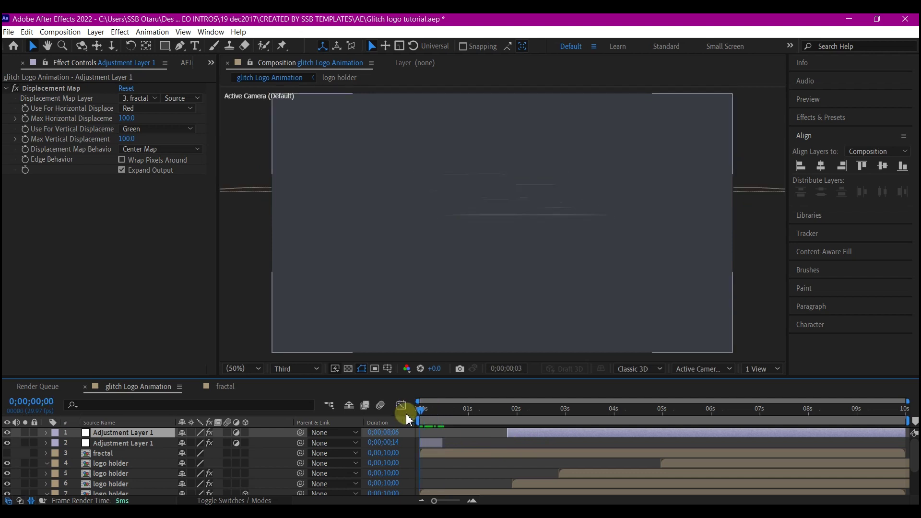
key(space)
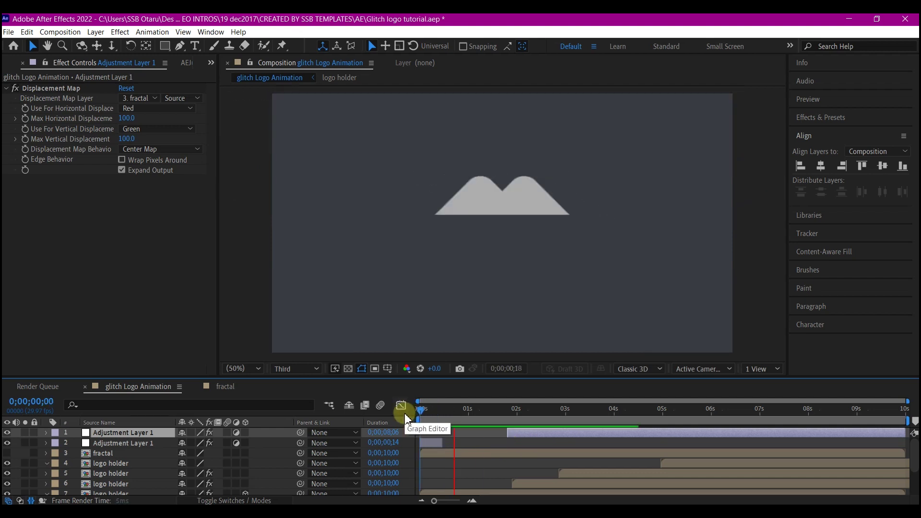
key(space)
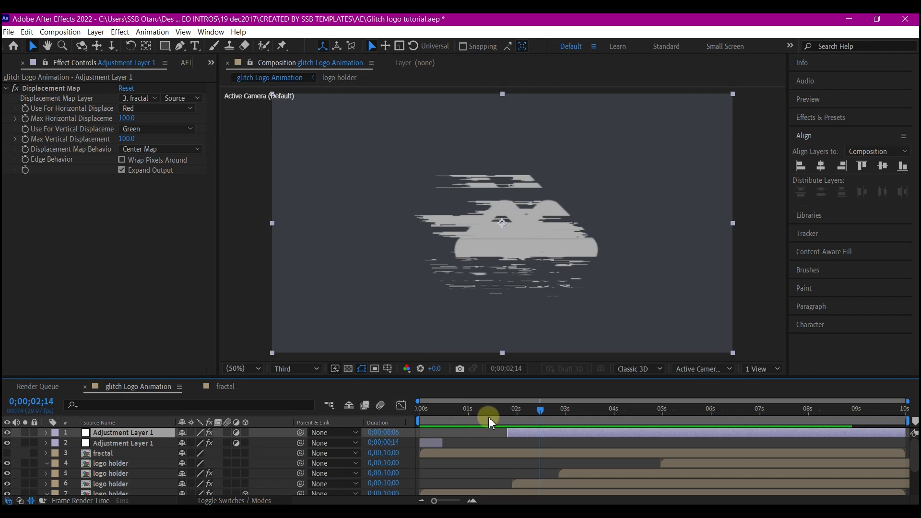
Step: Split the top adjustment layer at 0;00;02;03 and trim the remainder to start shortly before the 3-second mark
drag(506, 408, 522, 433)
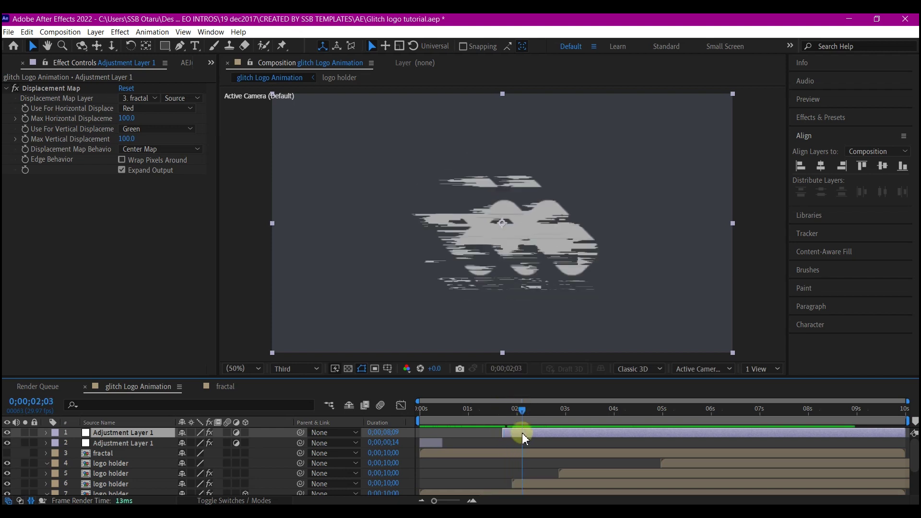
key(ctrl+shift+d)
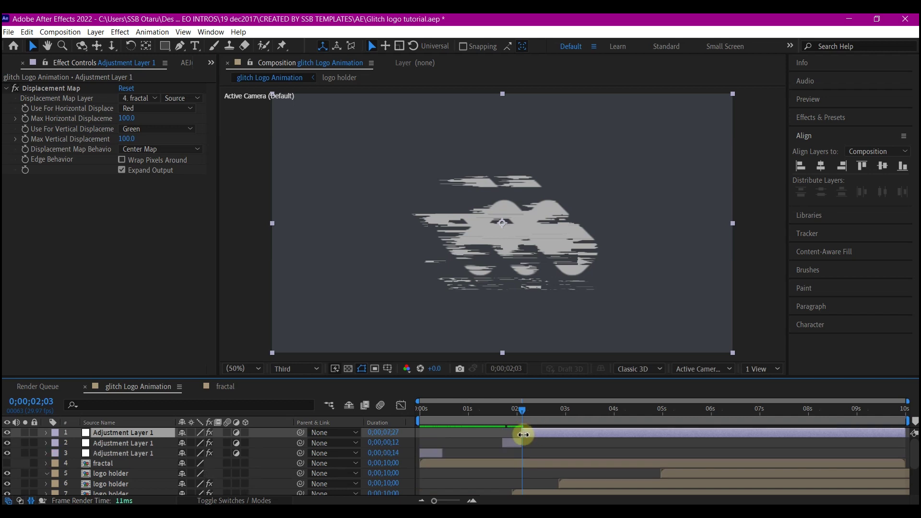
drag(524, 432, 553, 433)
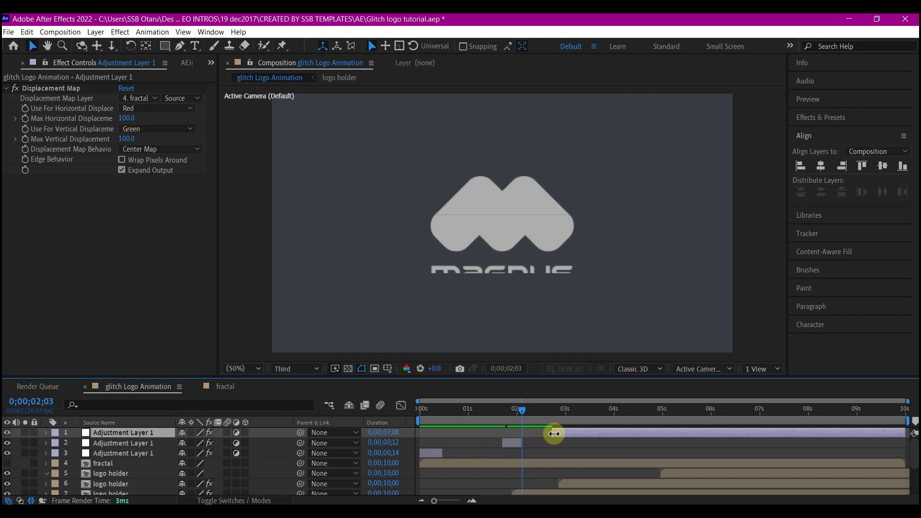
Step: Split the top adjustment layer at 0;00;02;29 and trim the remainder to start just before the 5-second mark
drag(549, 409, 567, 416)
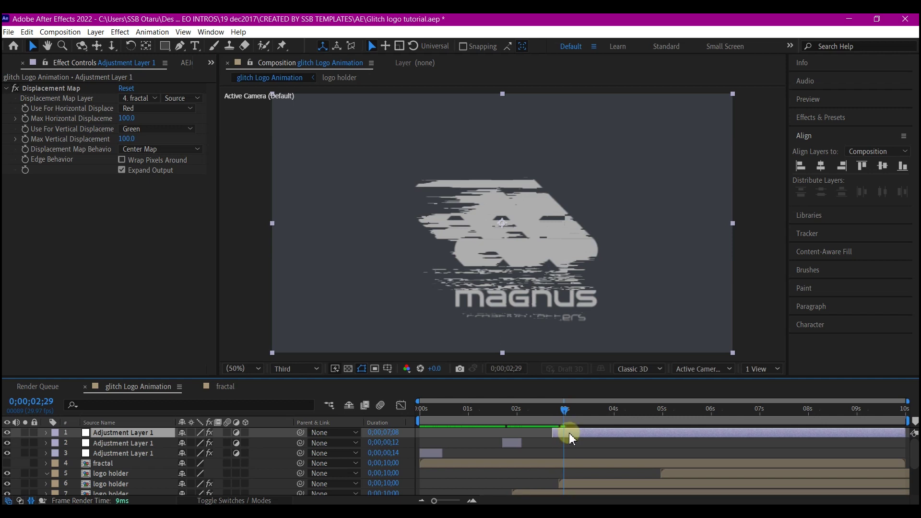
key(ctrl+shift+d)
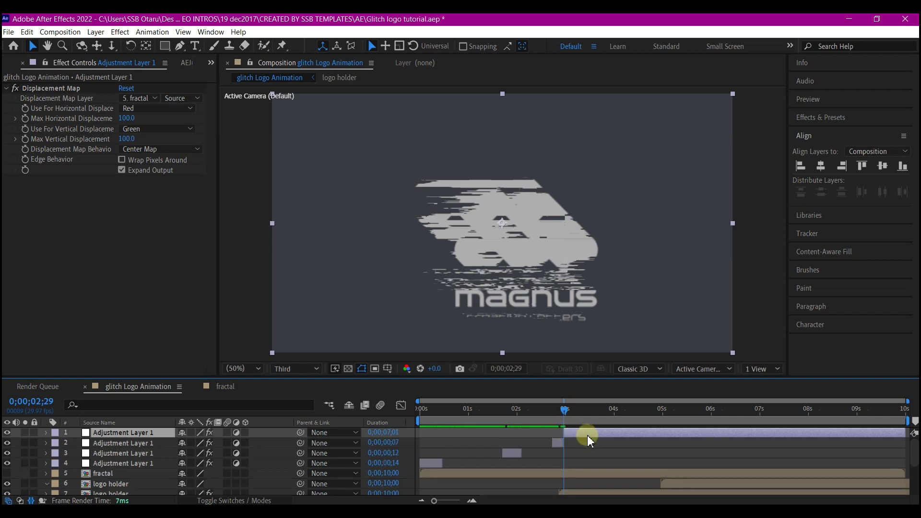
drag(566, 429, 669, 420)
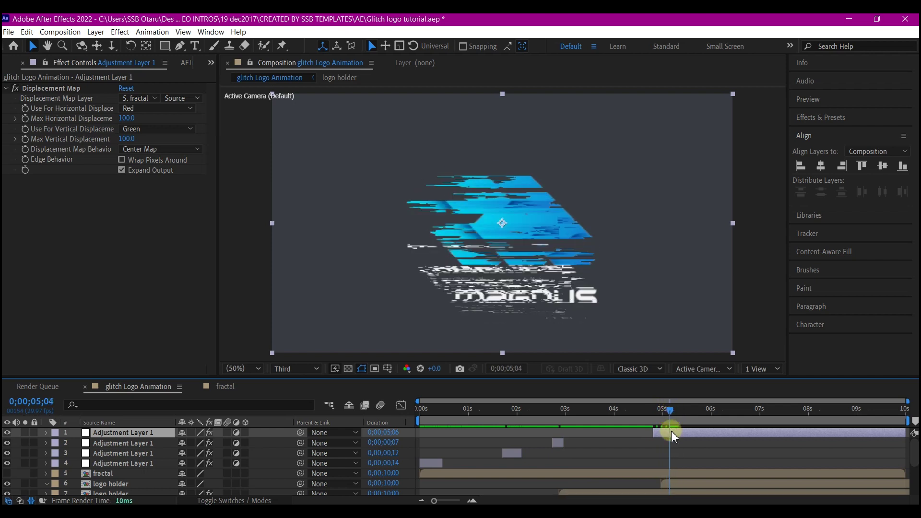
Step: Split the top adjustment layer at 0;00;05;04 and trim the remainder to start at about 0;00;07;07
key(ctrl+shift+d)
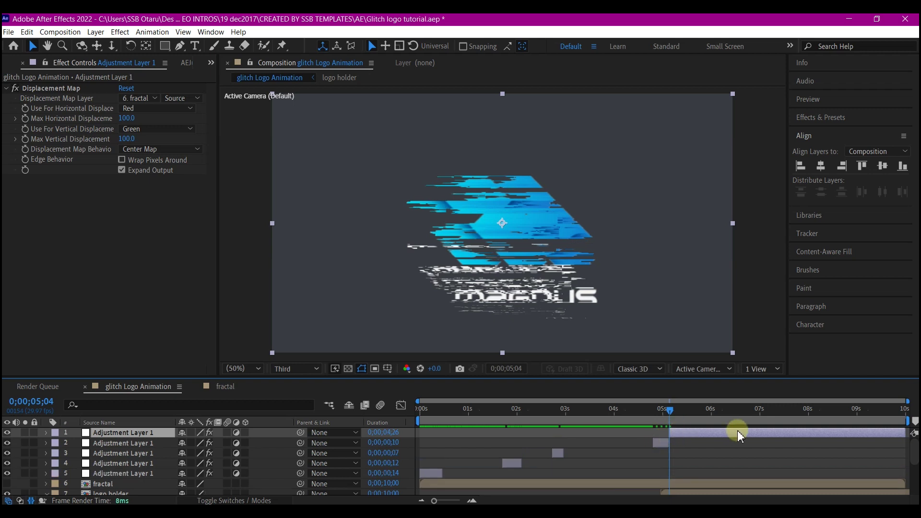
click(776, 411)
drag(776, 411, 771, 411)
drag(668, 432, 769, 436)
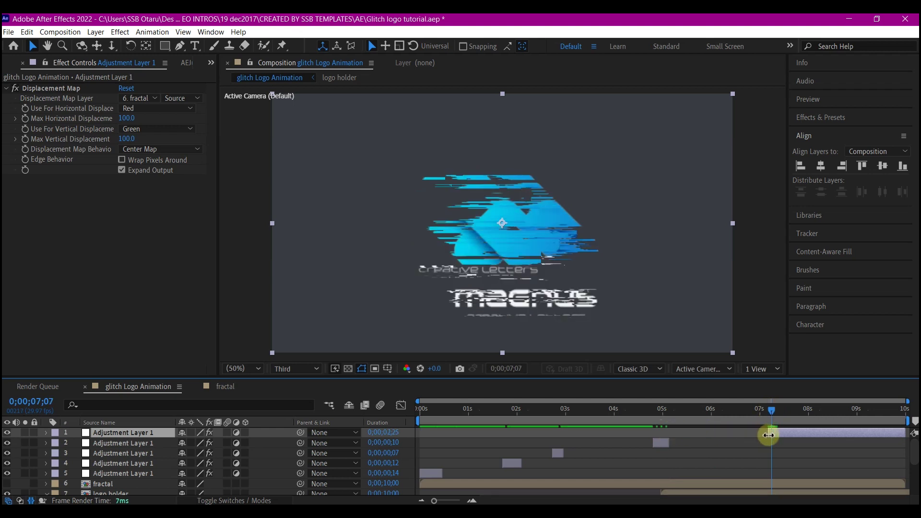
Step: Trim the last adjustment-layer segment at 0;00;07;07 to three frames, then select the first segment with the time at 0;00;00;07
drag(906, 432, 770, 438)
drag(443, 426, 565, 419)
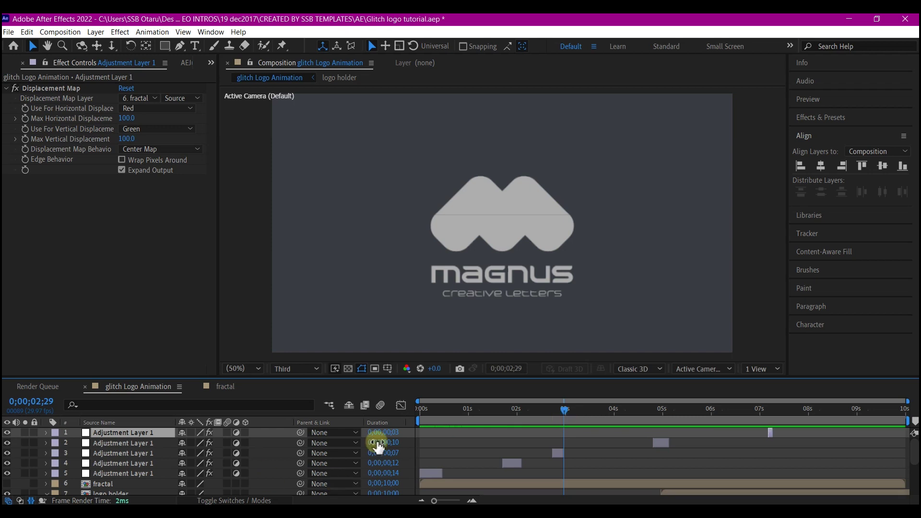
click(431, 418)
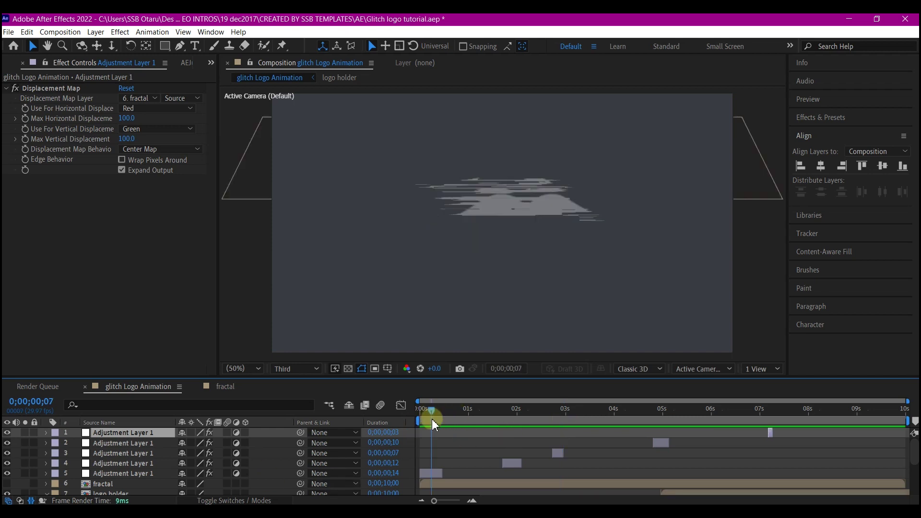
click(430, 472)
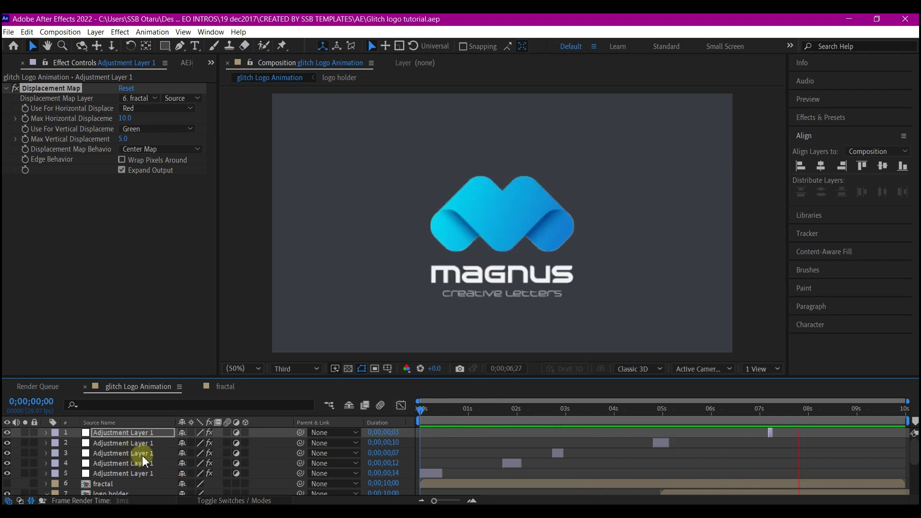
Step: Duplicate the bottommost logo holder layer, which has the gray fill and the upper-half mask
scroll(107, 470, down, 5)
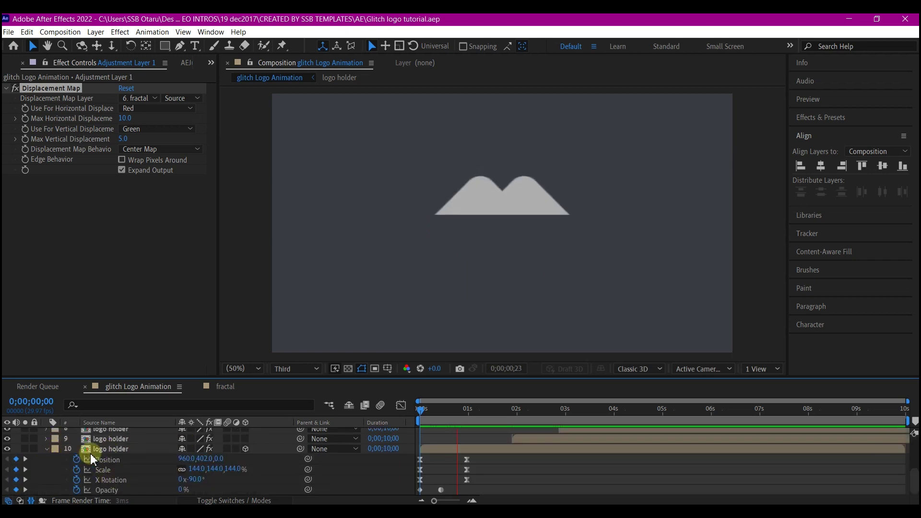
click(47, 450)
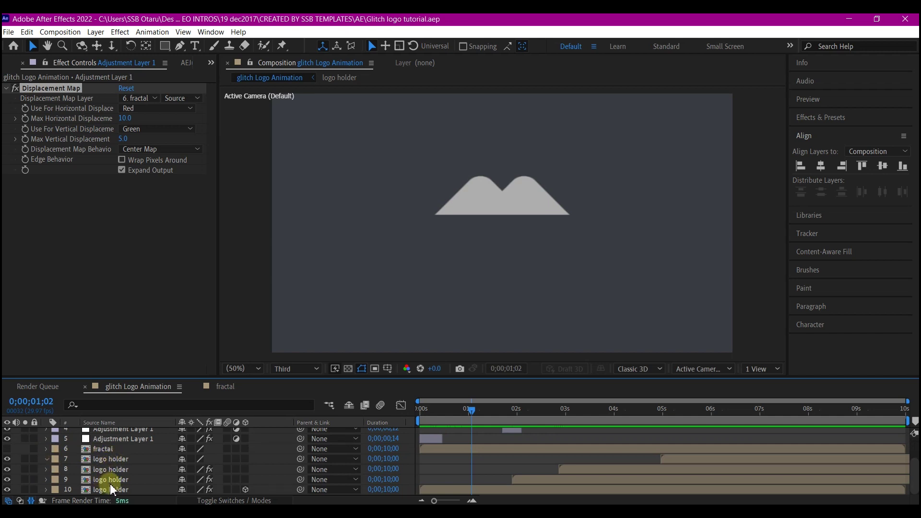
click(108, 487)
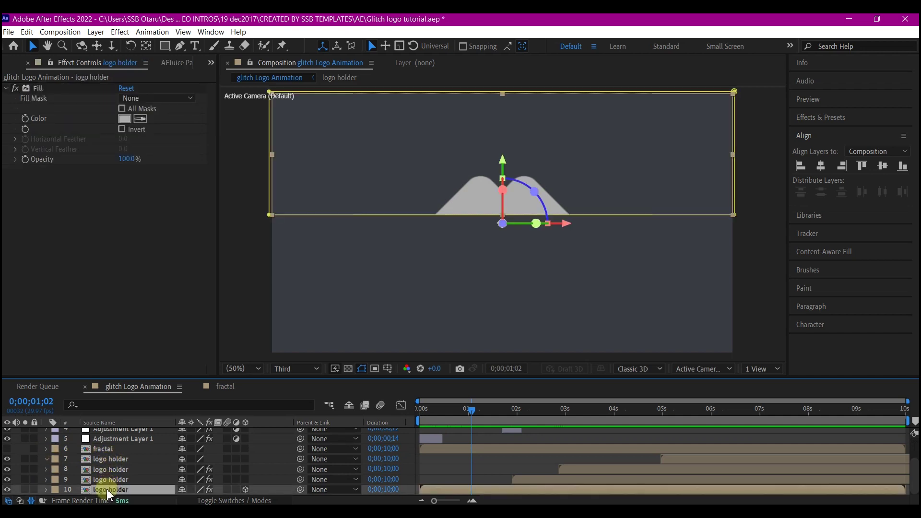
key(ctrl+d)
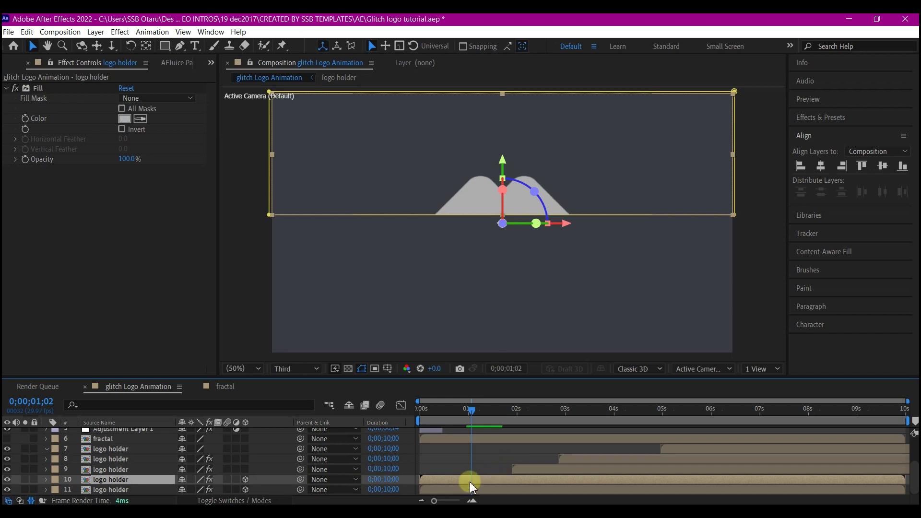
Step: Delete Mask 1 from the lower of the two bottom logo holder copies
click(455, 490)
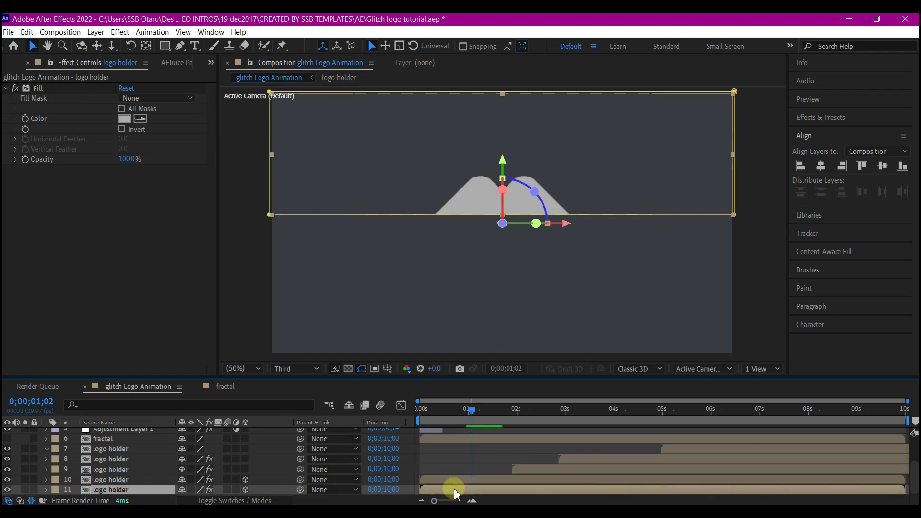
key(m)
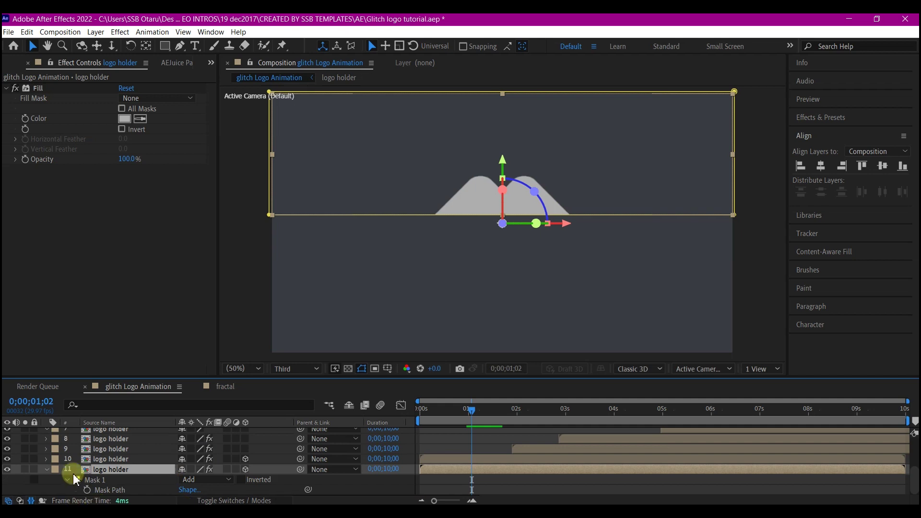
click(89, 480)
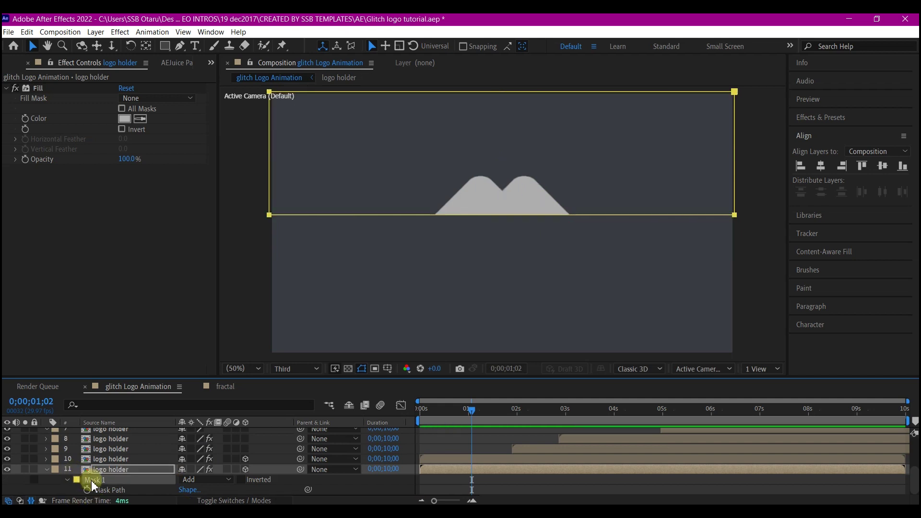
key(m)
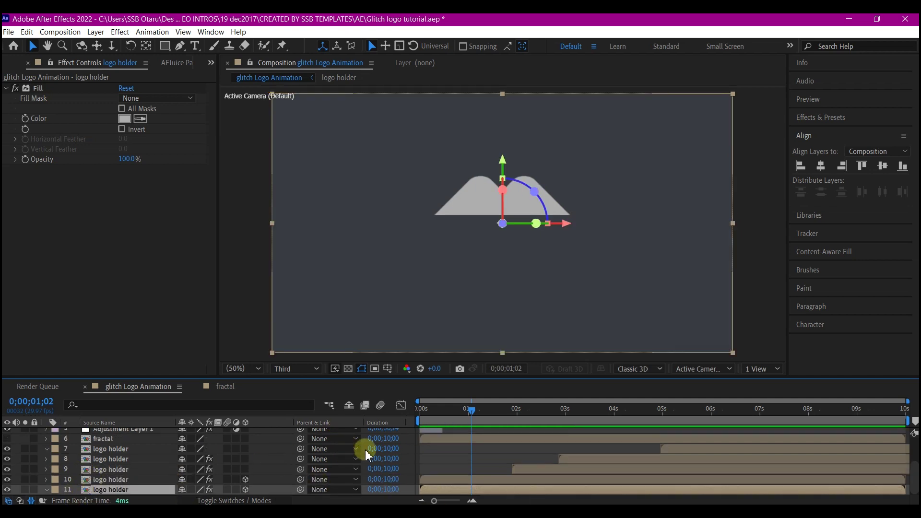
Step: Make the unmasked logo copy 2D with unkeyframed position 960, 540, scale 100% and opacity 100%
click(246, 489)
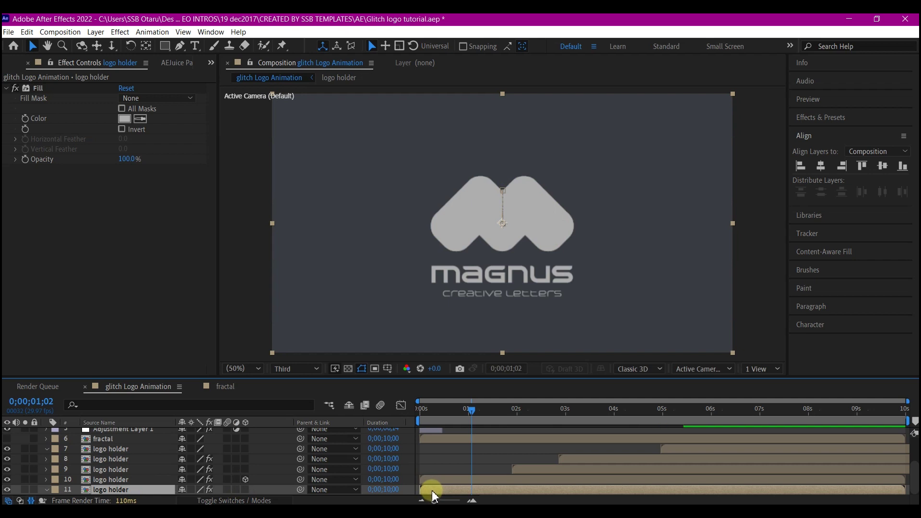
key(p)
key(shift+s)
key(shift+t)
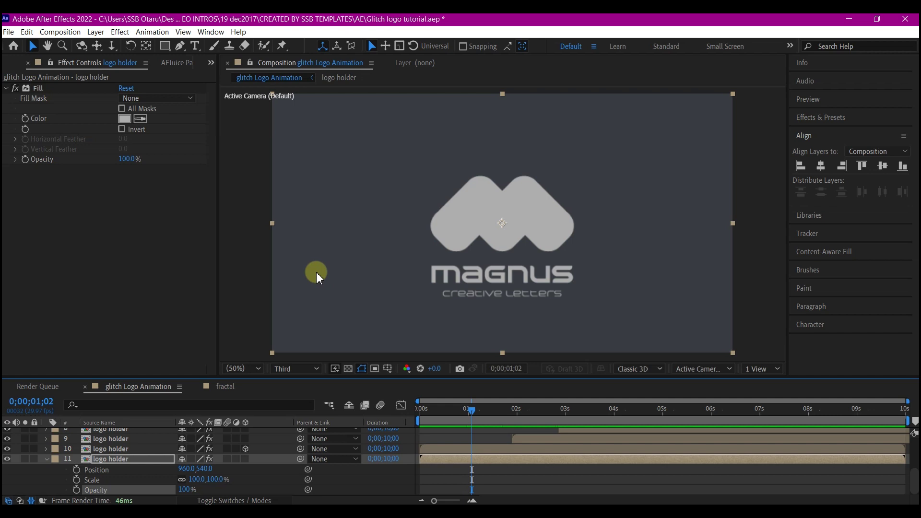
Step: Set the unmasked logo copy's Fill color to pink, DA047B
click(124, 119)
drag(500, 422, 505, 339)
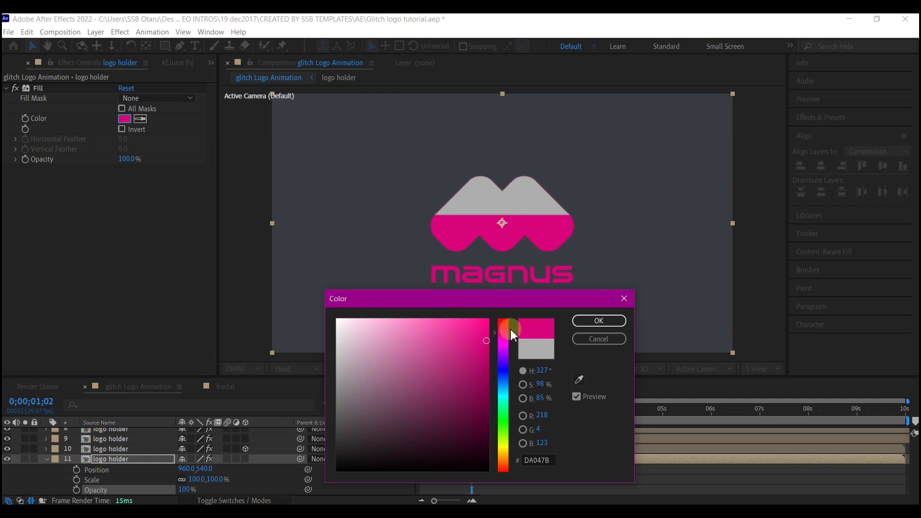
click(599, 322)
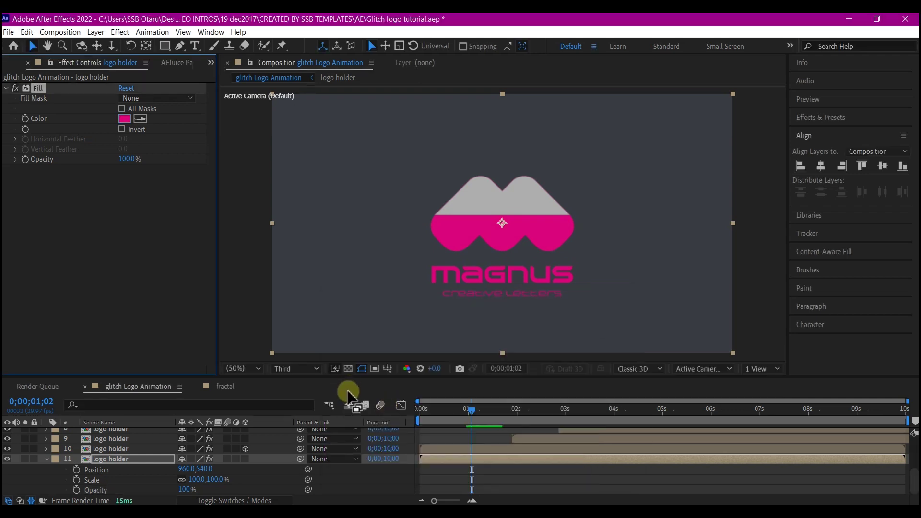
Step: Duplicate the pink logo layer and set the duplicate's Fill color to blue, 024FE0
click(131, 456)
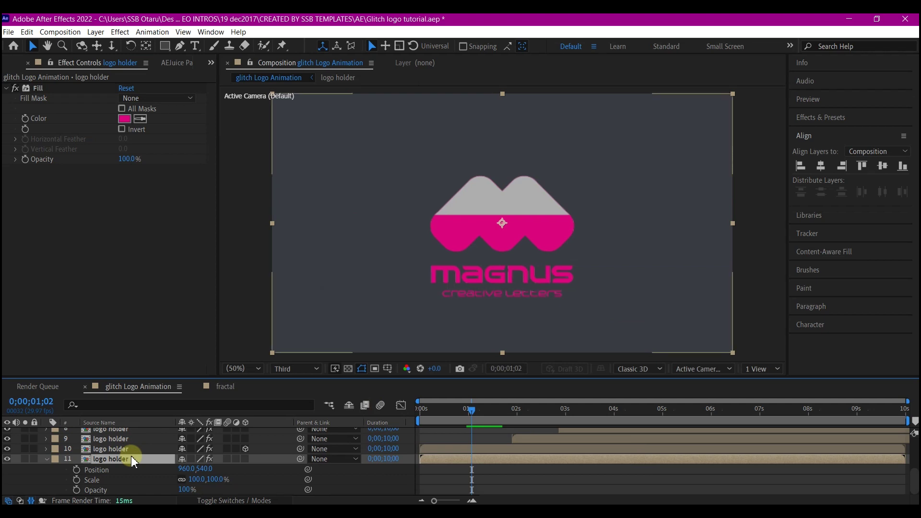
key(ctrl+d)
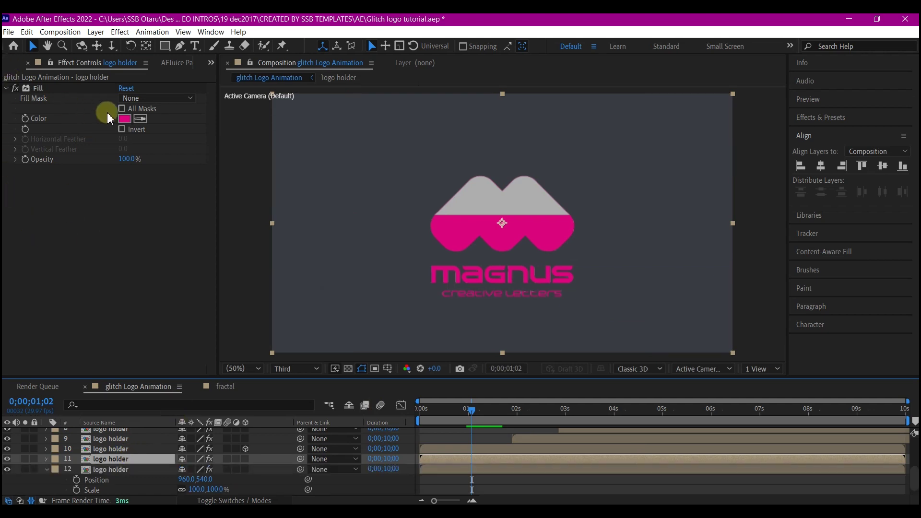
click(124, 119)
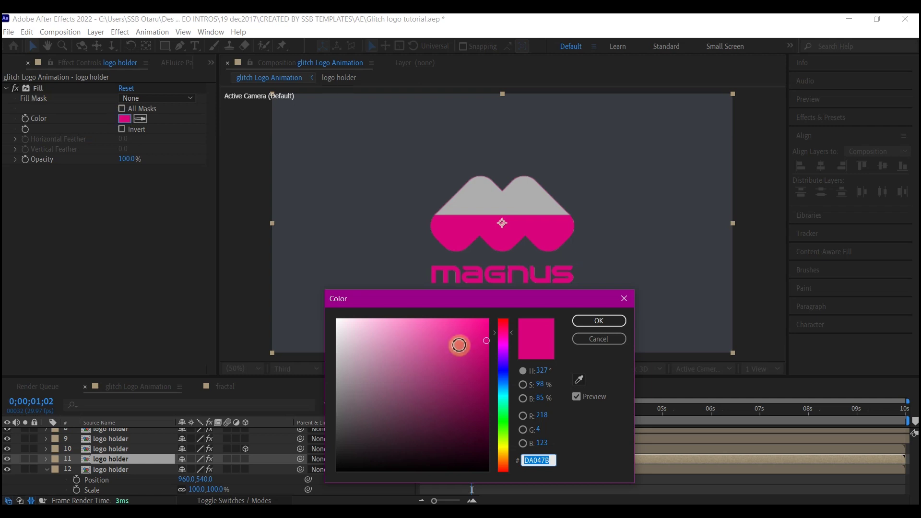
click(507, 379)
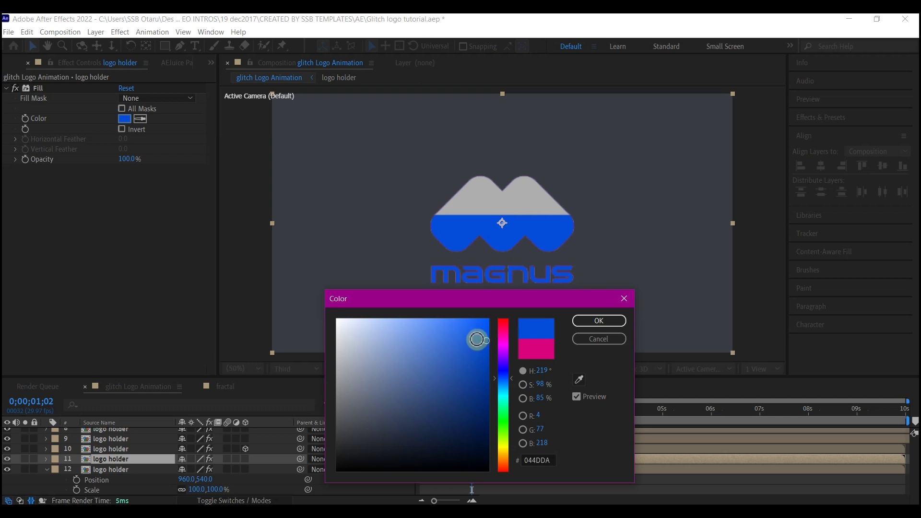
drag(477, 342, 487, 336)
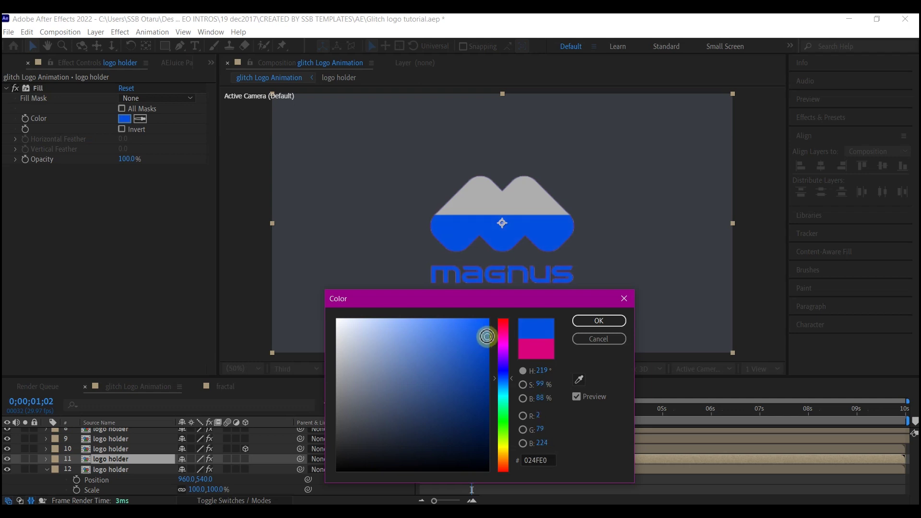
click(597, 320)
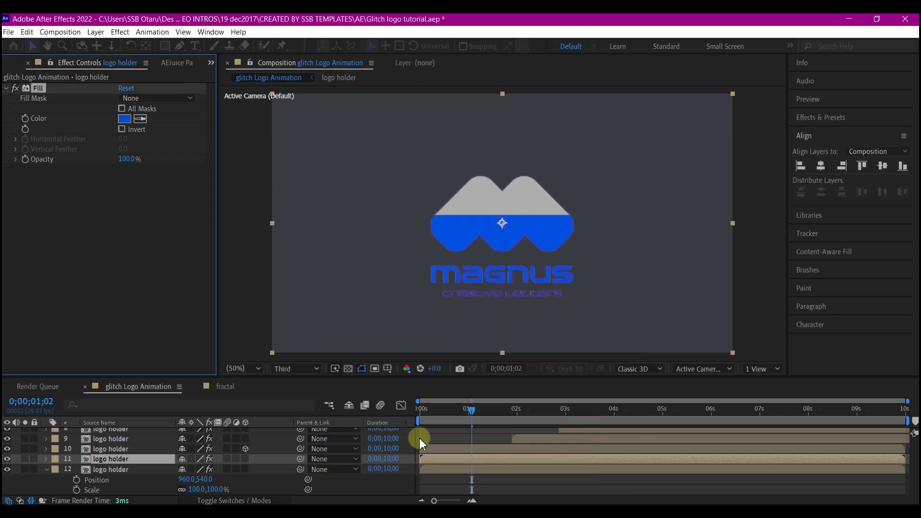
Step: Offset the two colored logo copies, shifting the blue one slightly left and placing the pink one at 954, 528
click(461, 460)
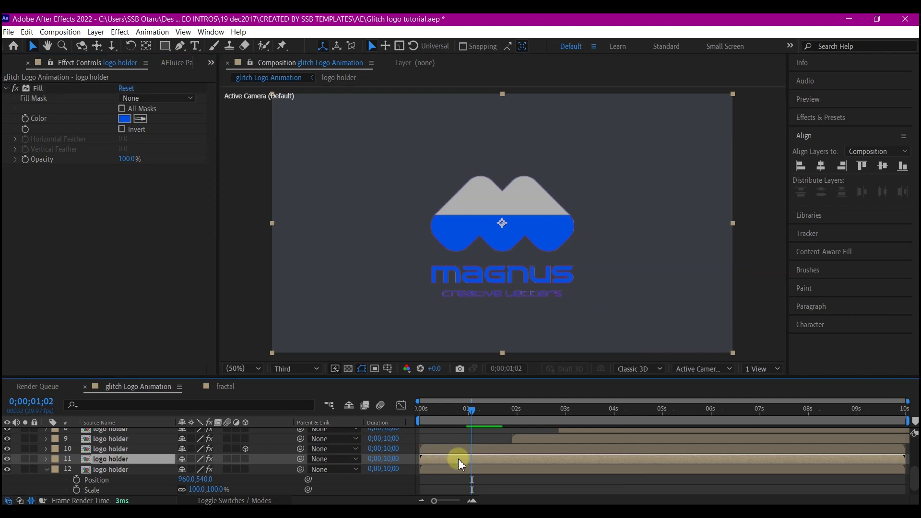
key(p)
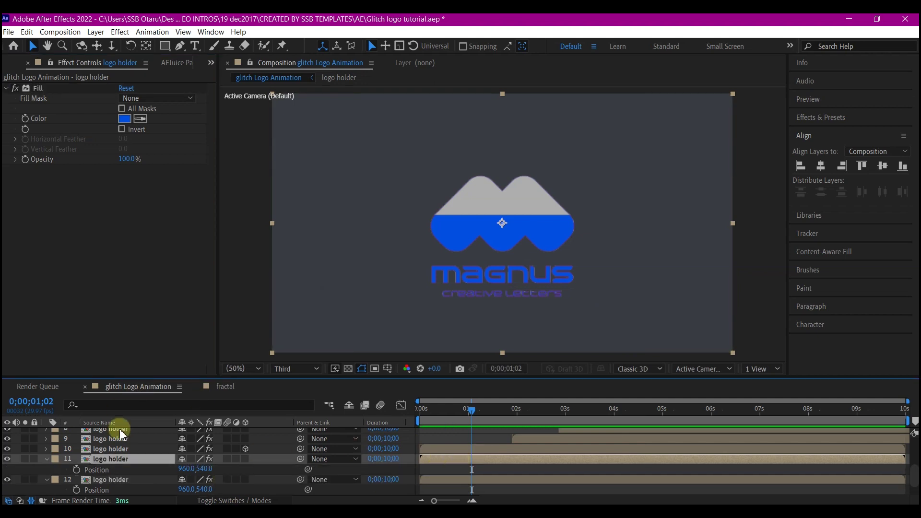
drag(184, 469, 170, 468)
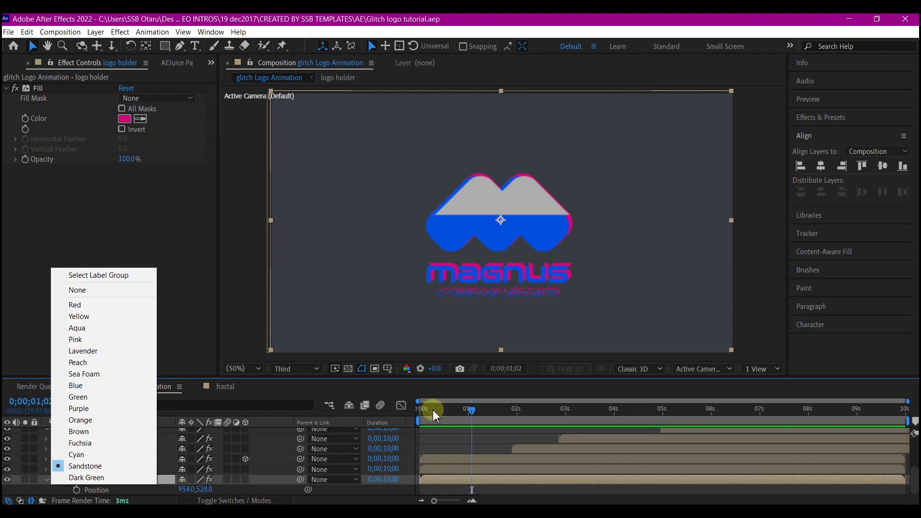
Step: Split the blue and pink logo layers together at 0;00;01;24
drag(436, 415, 519, 426)
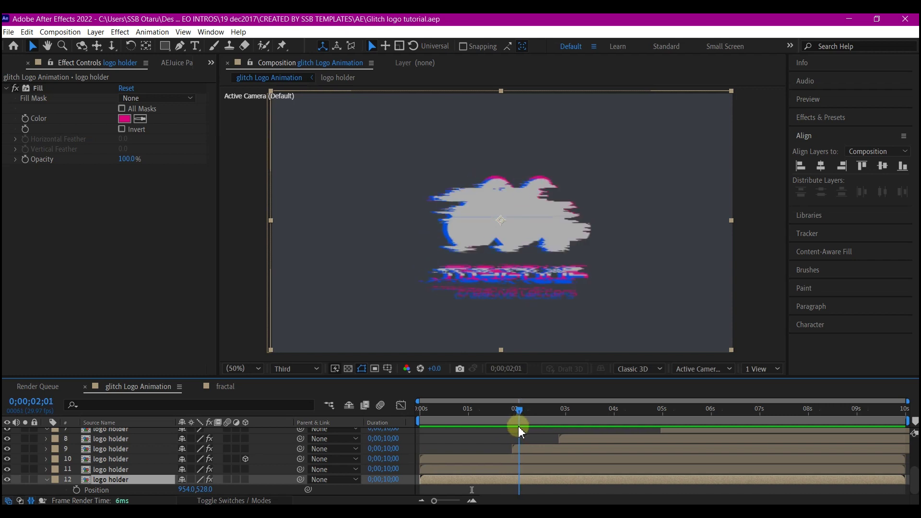
shift+click(486, 473)
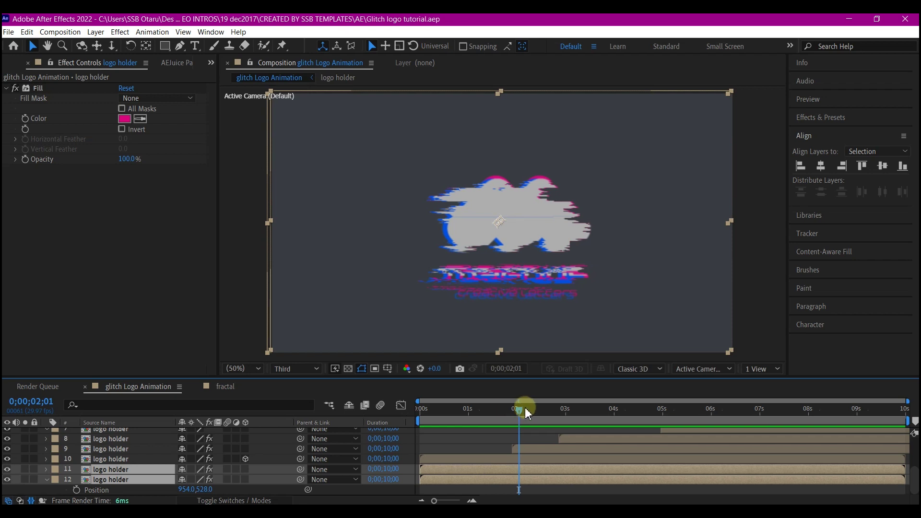
drag(526, 409, 512, 413)
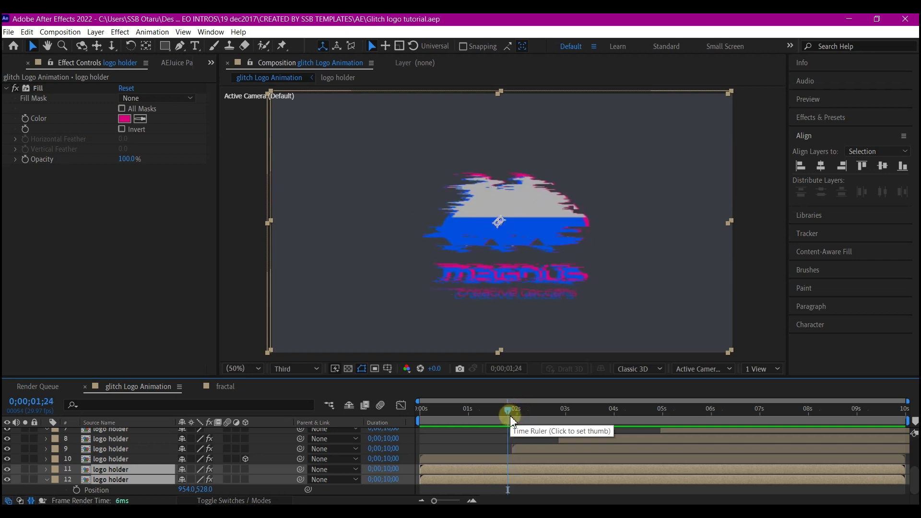
key(ctrl+shift+d)
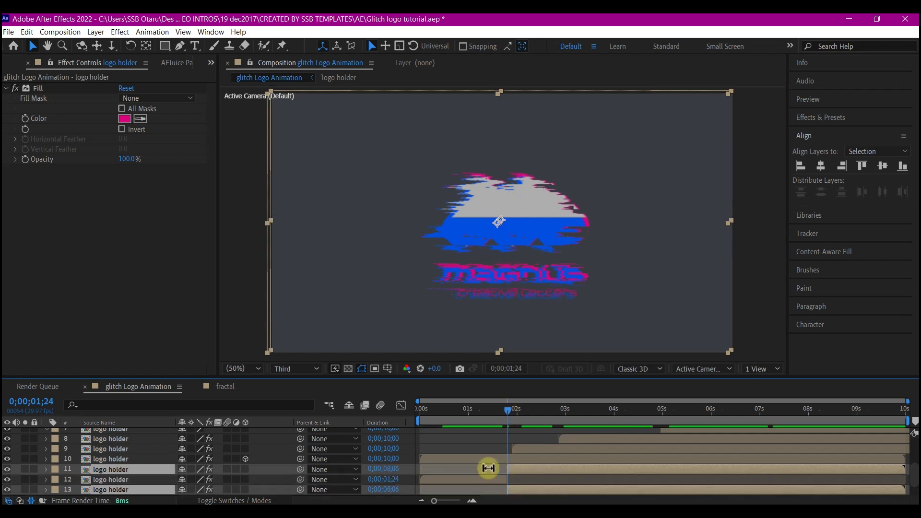
Step: Delete the earlier parts of the blue and pink logo layers, those before 0;00;01;24
scroll(488, 465, down, 1)
click(479, 479)
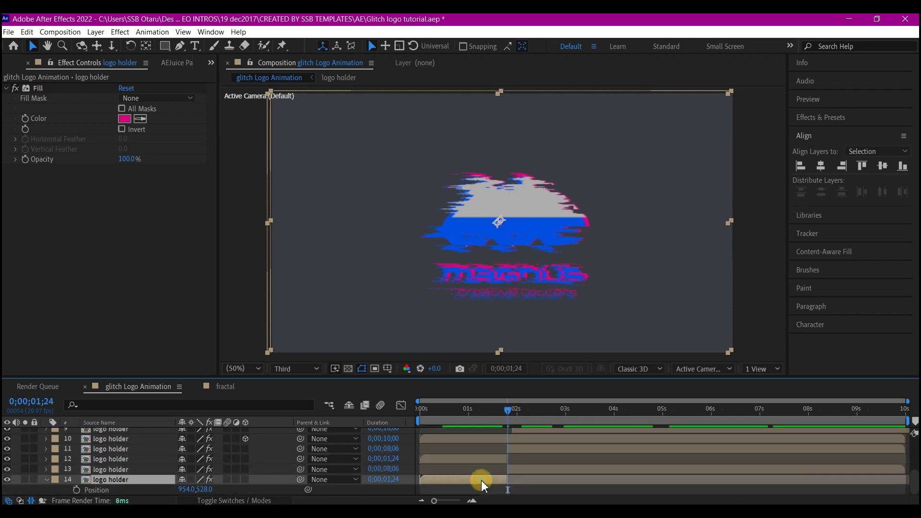
ctrl+click(482, 459)
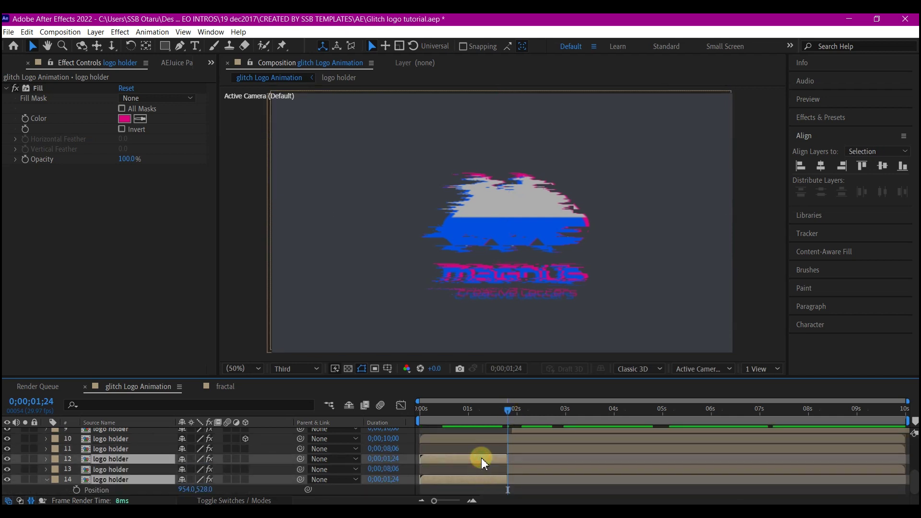
key(Delete)
Step: Split the remaining blue and pink logo layers at 0;00;02;02 to isolate a short colored flash
click(534, 479)
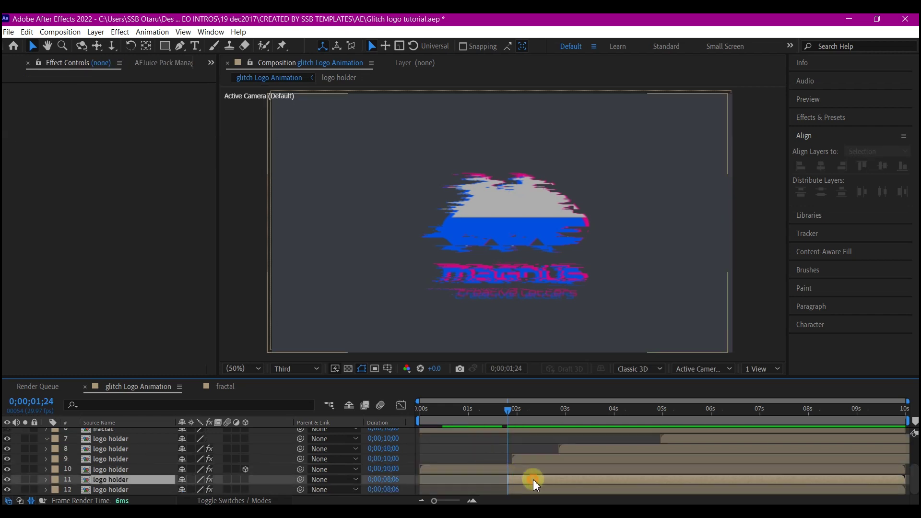
ctrl+click(528, 487)
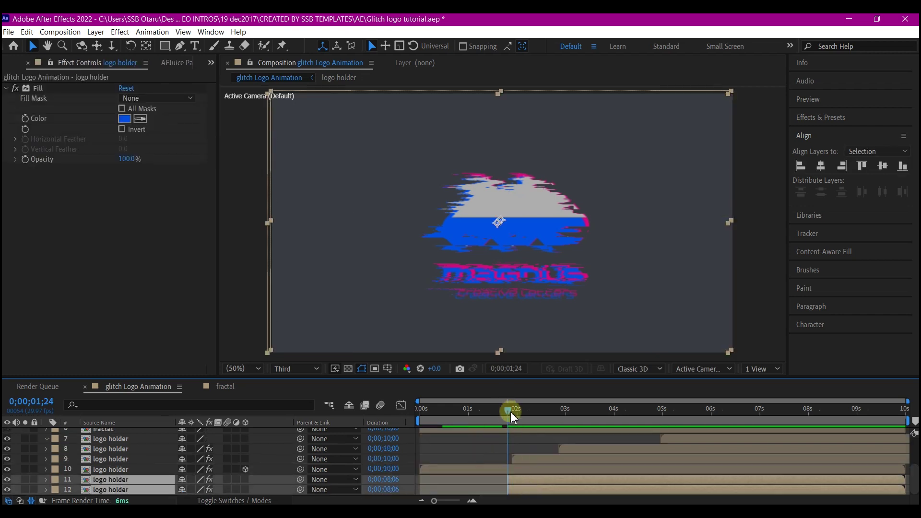
drag(510, 412, 522, 413)
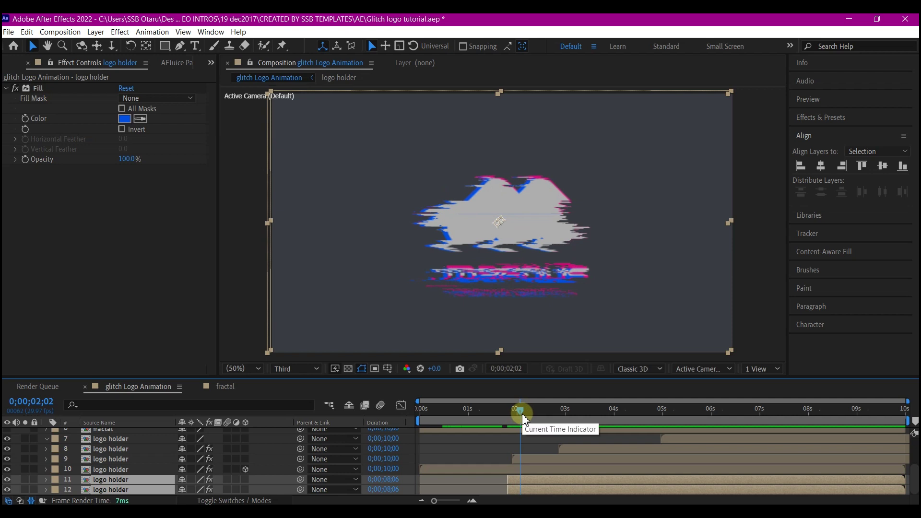
key(ctrl+shift+d)
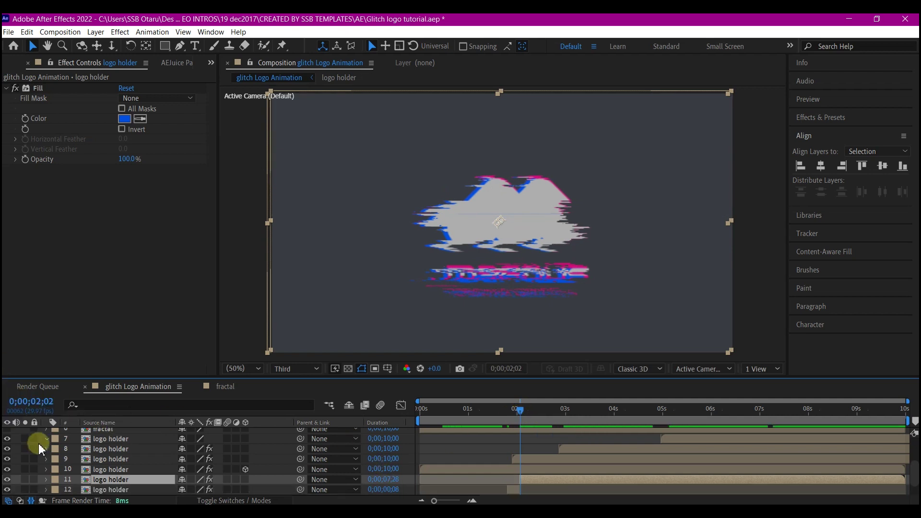
scroll(116, 465, down, 1)
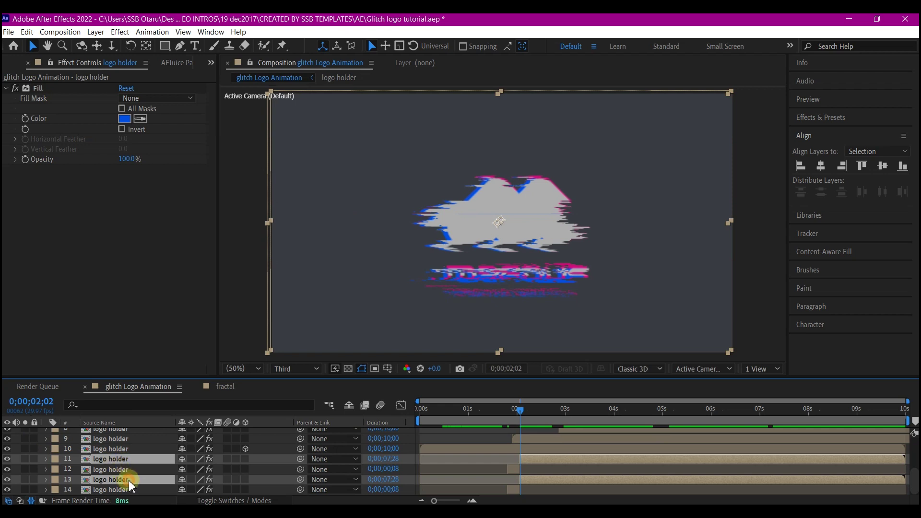
Step: Trim the later blue and pink logo segments and split them at 0;00;02;24 to isolate a three-frame colored flash
drag(129, 480, 128, 470)
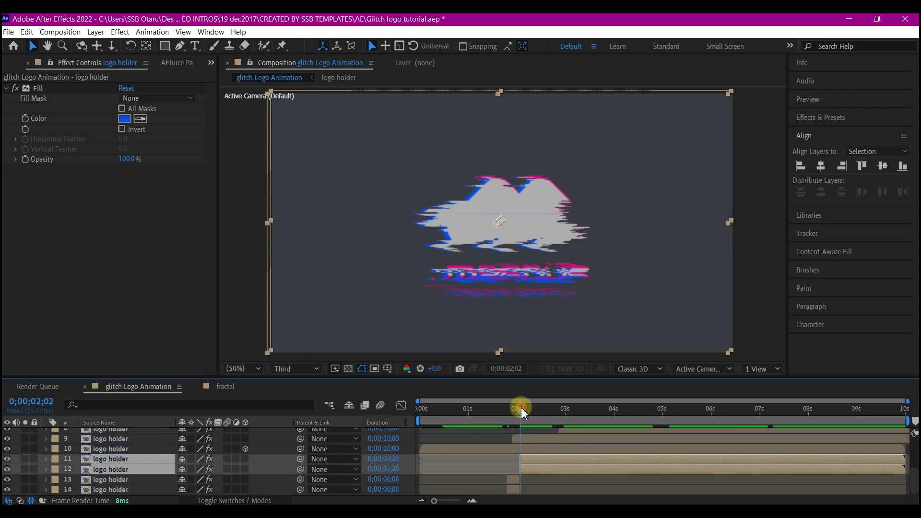
drag(522, 407, 557, 421)
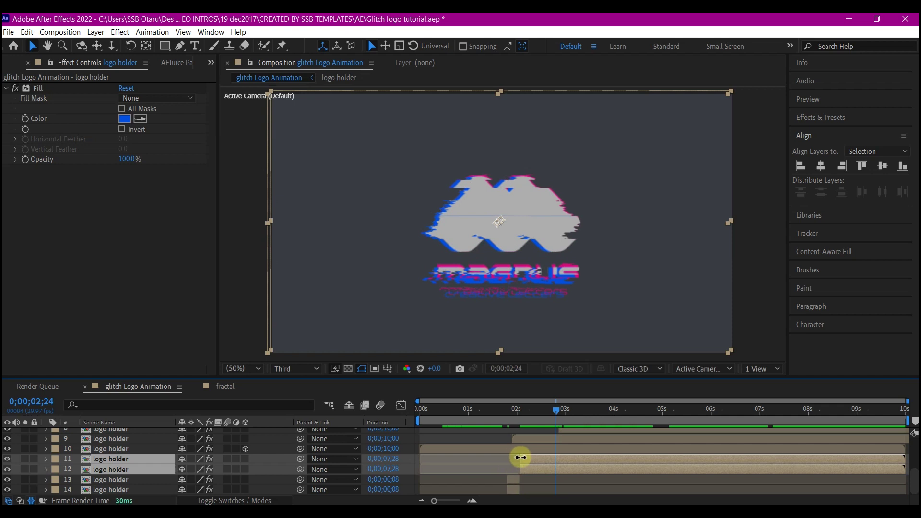
drag(521, 458, 551, 461)
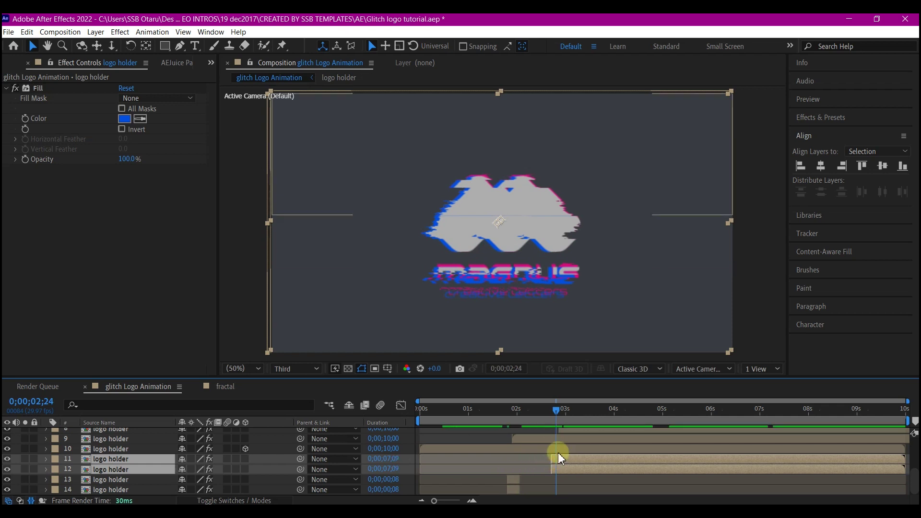
key(ctrl+shift+d)
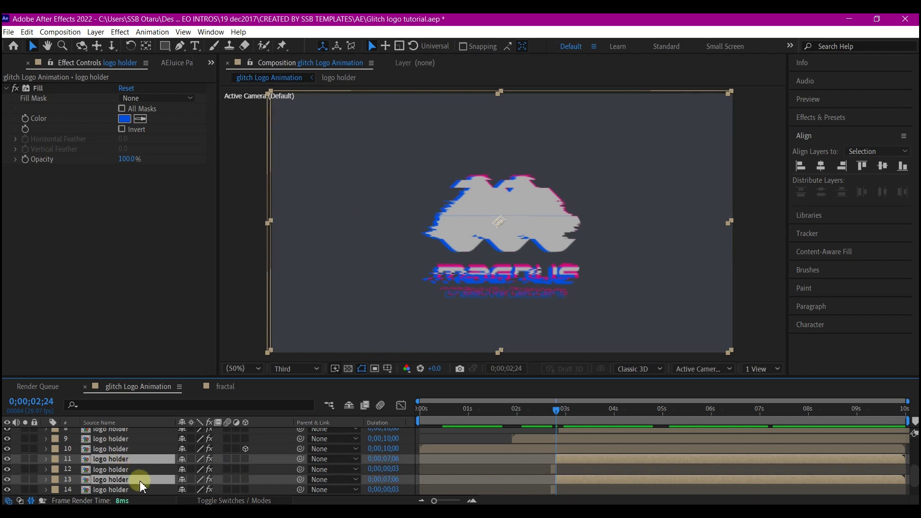
drag(136, 485, 152, 466)
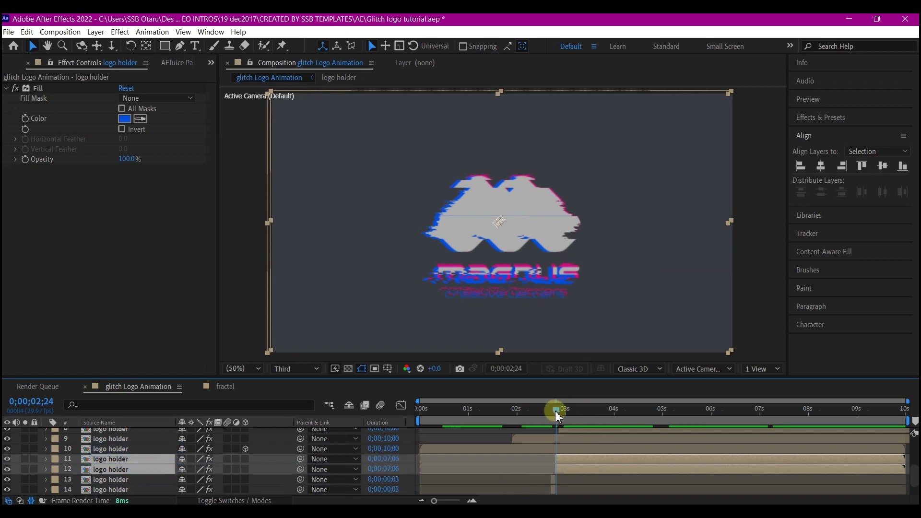
Step: Trim and split the remaining blue and pink logo segments to isolate a seven-frame flash around 0;00;05;00
drag(563, 412, 655, 412)
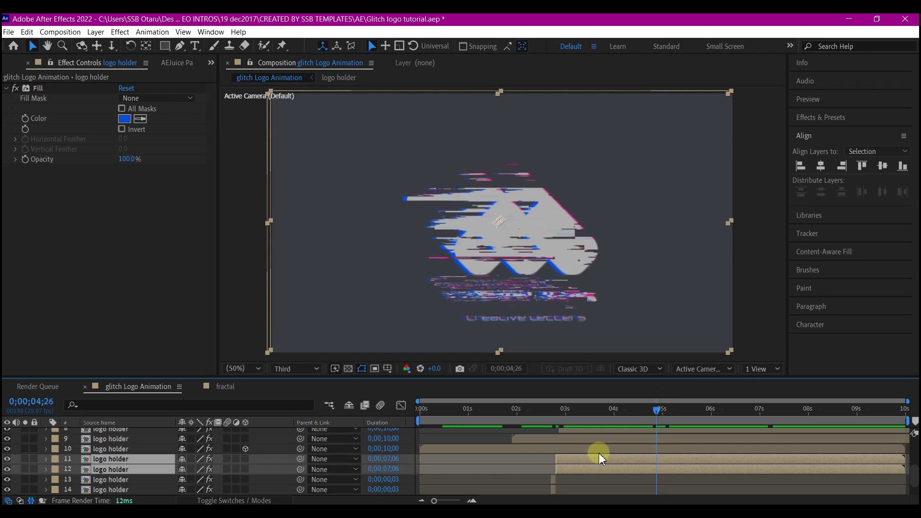
drag(557, 457, 665, 458)
Step: Delete the blue logo segment that remains after the five-second flash, keeping the pink one
mouse_move(773, 426)
mouse_down()
mouse_move(783, 431)
mouse_move(775, 427)
mouse_up()
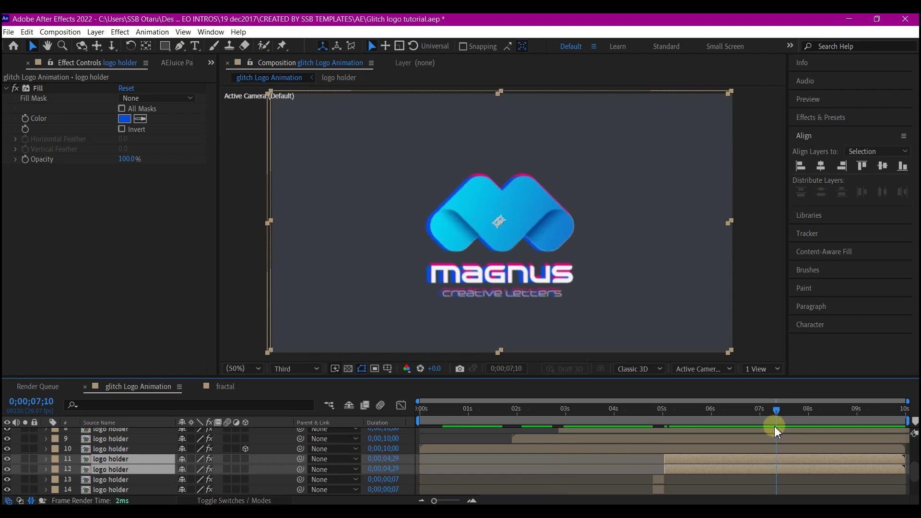
click(696, 476)
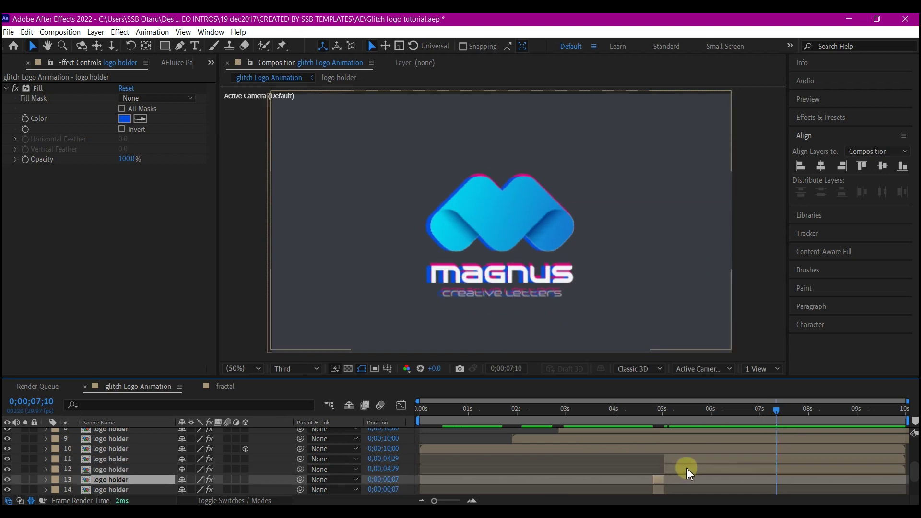
click(687, 465)
key(Delete)
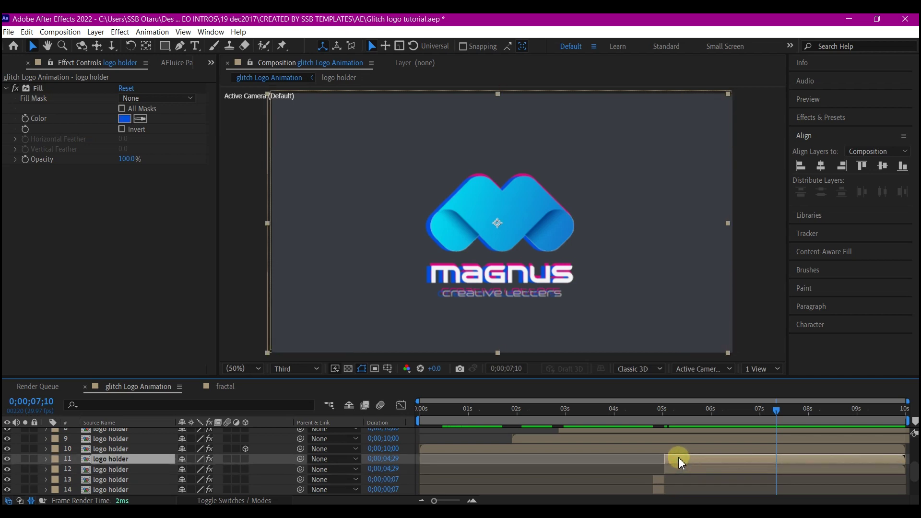
Step: Cut the remaining pink segment down to a two-frame flash ending at 0;00;07;05 and preview the animation from the start
drag(666, 460, 767, 465)
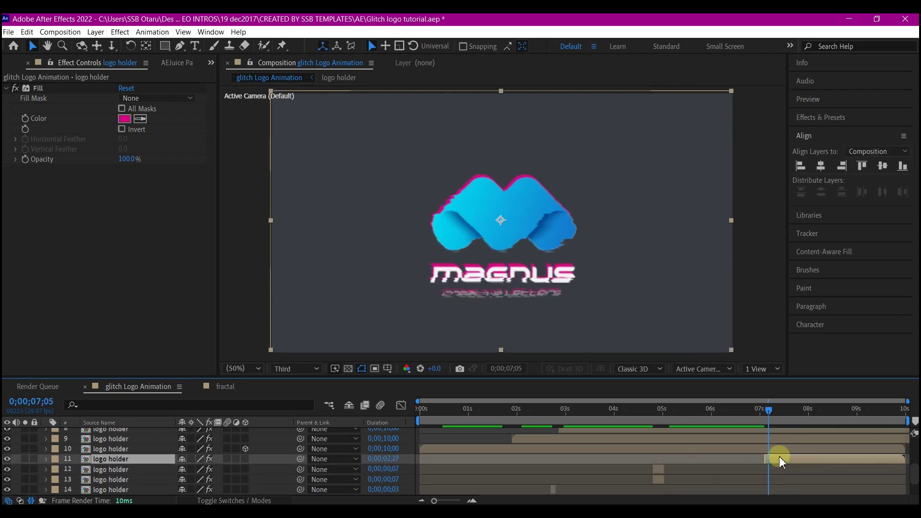
key(ctrl+shift+d)
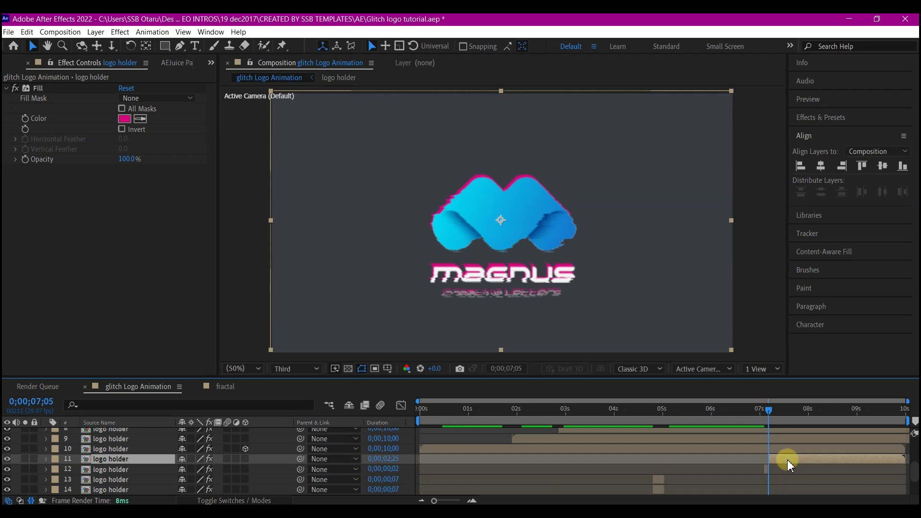
key(Delete)
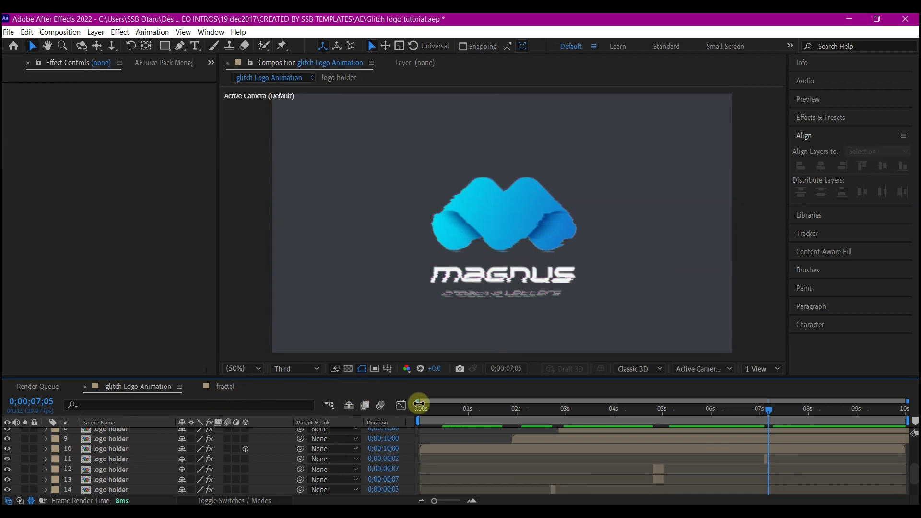
key(Home)
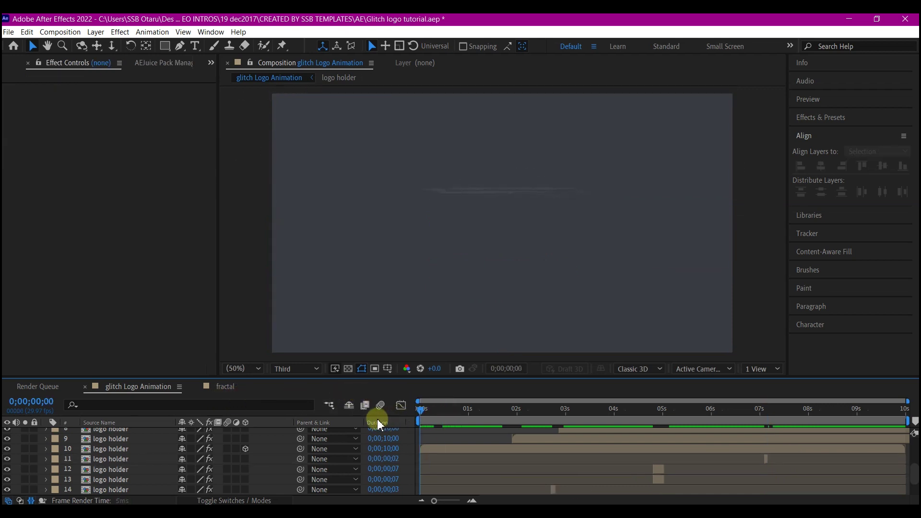
key(space)
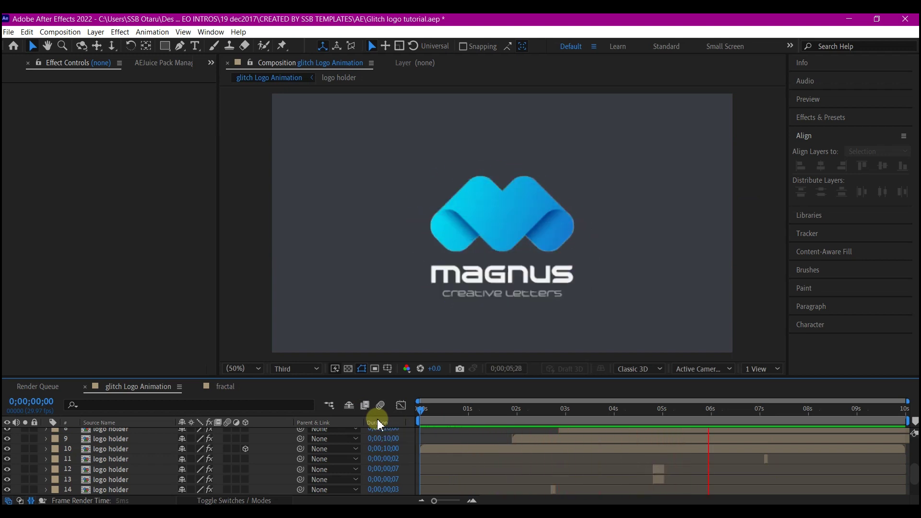
Step: Pre-compose all layers into a new composition named "all logo glitch", moving all attributes into it
scroll(108, 459, up, 3)
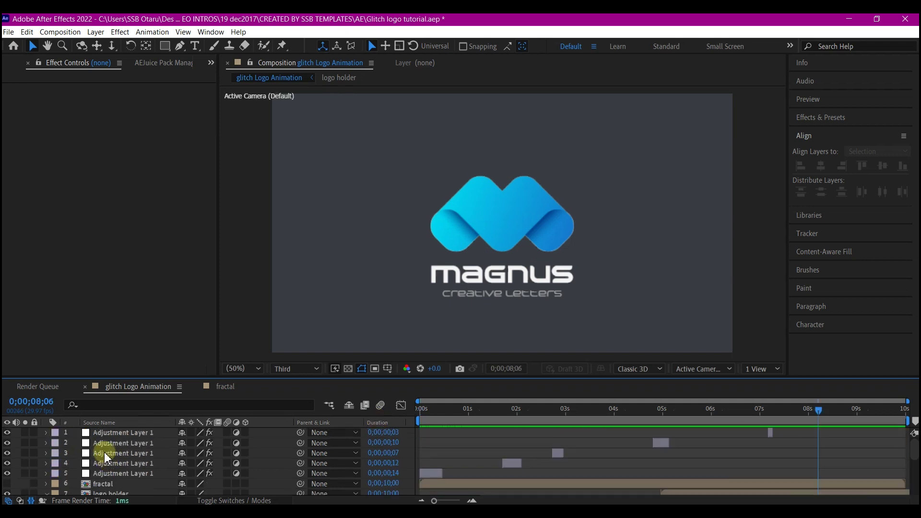
click(99, 433)
scroll(96, 451, down, 5)
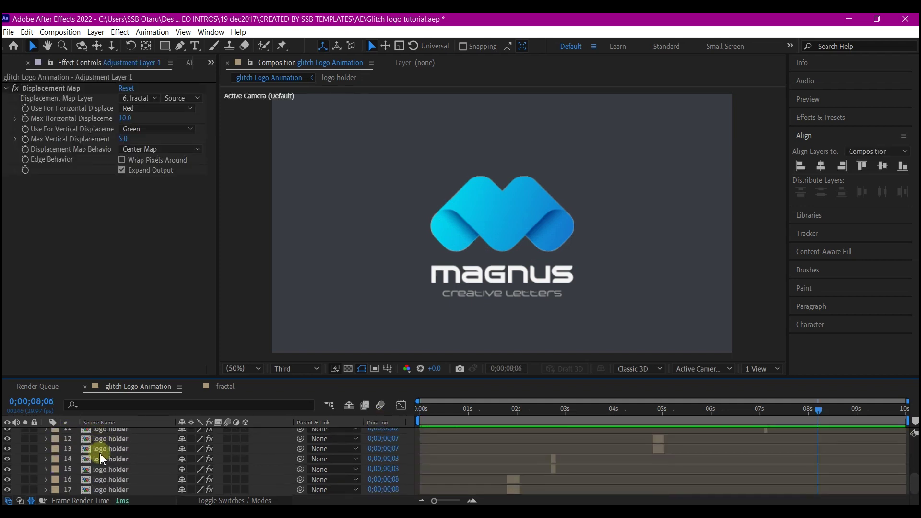
shift+click(108, 489)
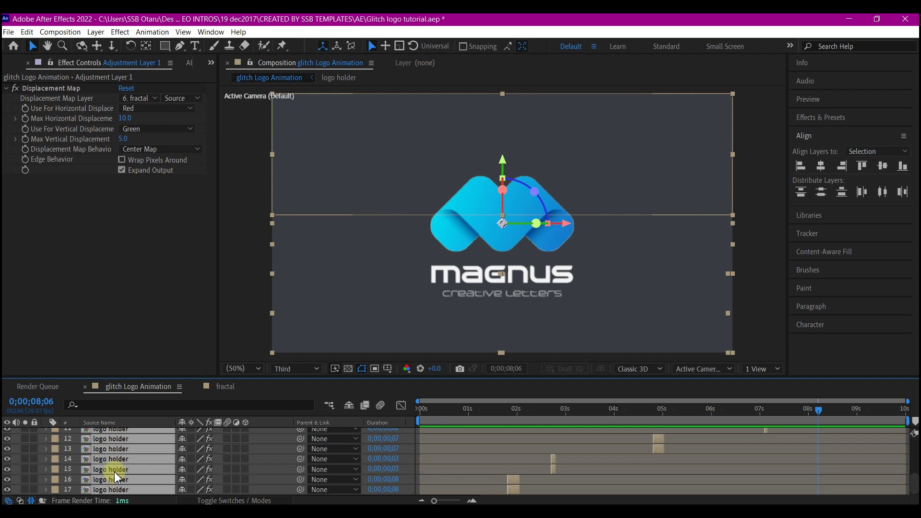
key(ctrl+shift+c)
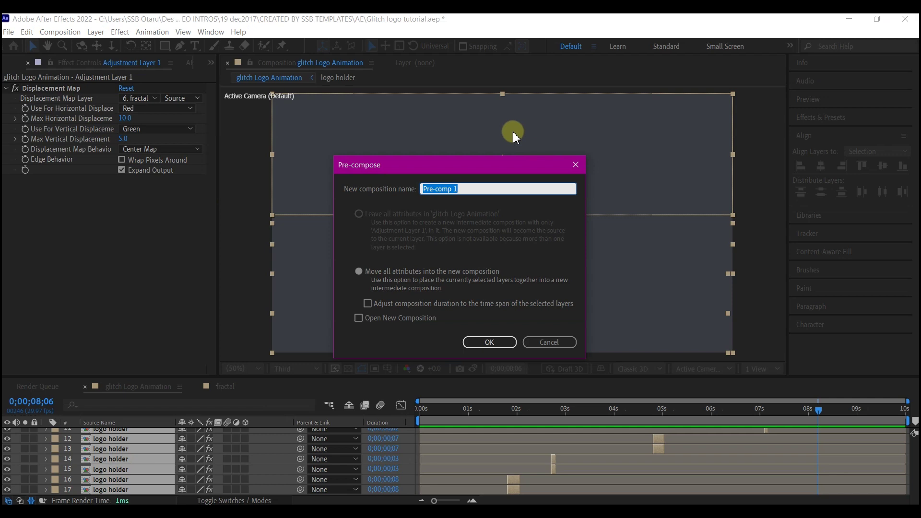
text(all logo glitch)
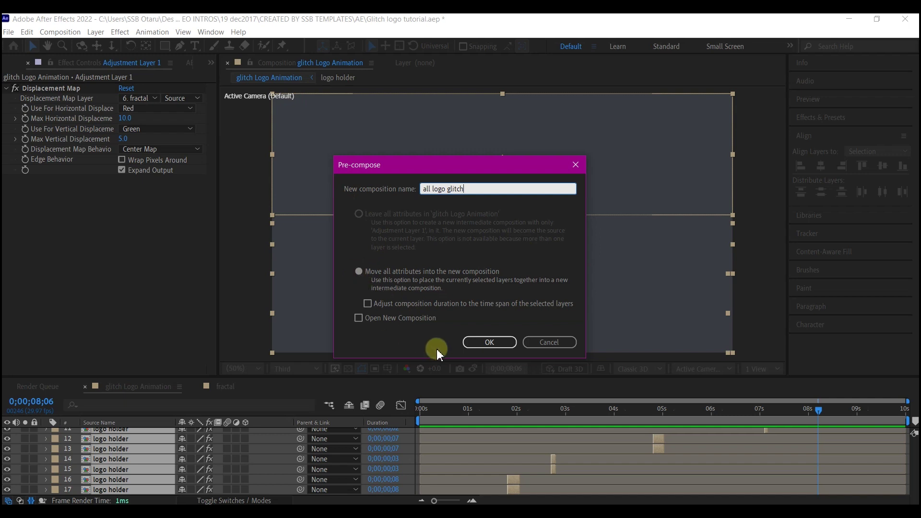
click(490, 342)
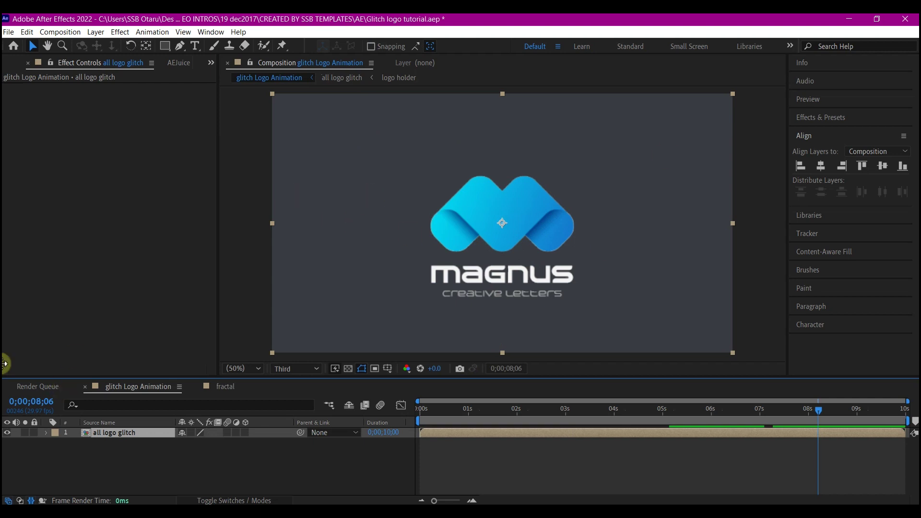
Step: Add a new adjustment layer above the all logo glitch layer and apply the Noise effect to it
right_click(98, 465)
mouse_move(126, 341)
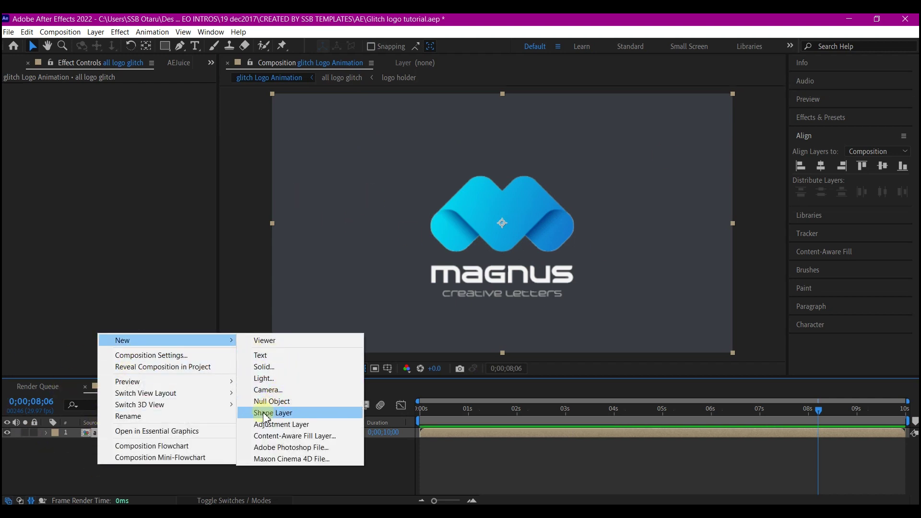
click(280, 425)
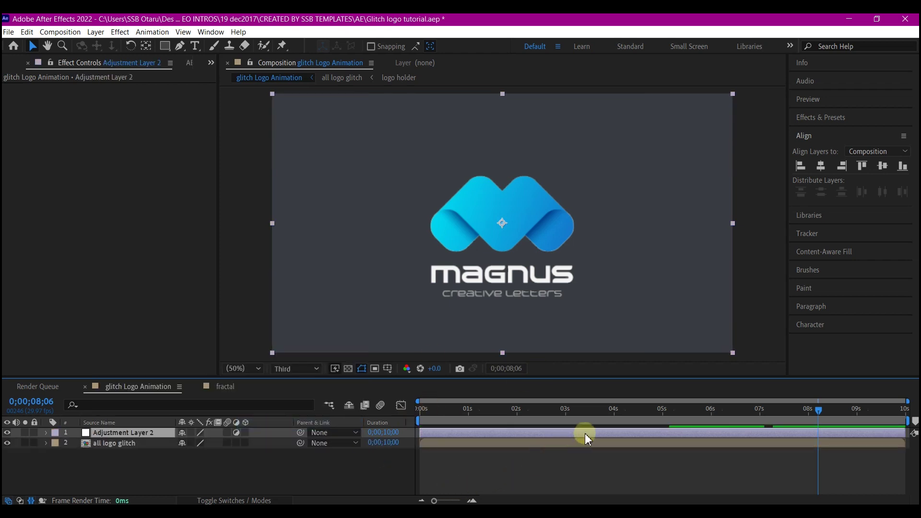
key(ctrl+space)
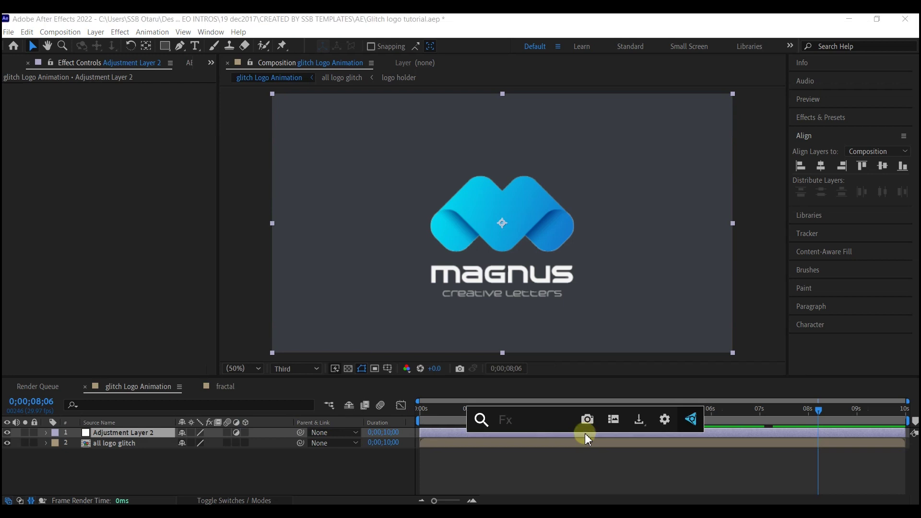
text(noise)
click(572, 393)
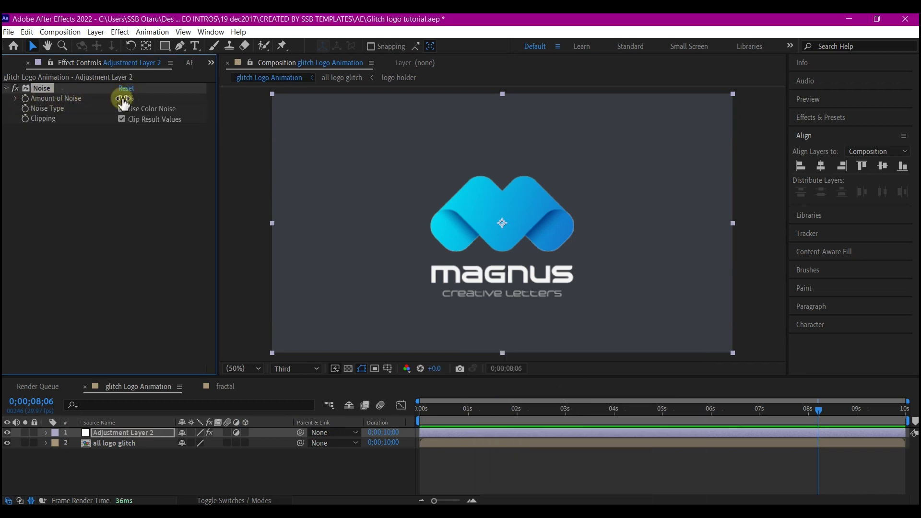
Step: Try an Amount of Noise of 17% on the adjustment layer and preview the animation from the start
drag(124, 96, 133, 96)
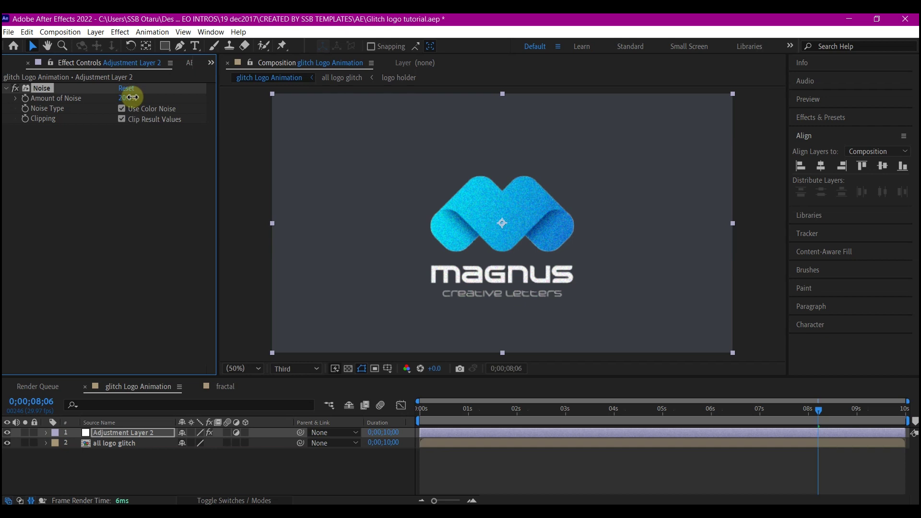
drag(133, 97, 131, 98)
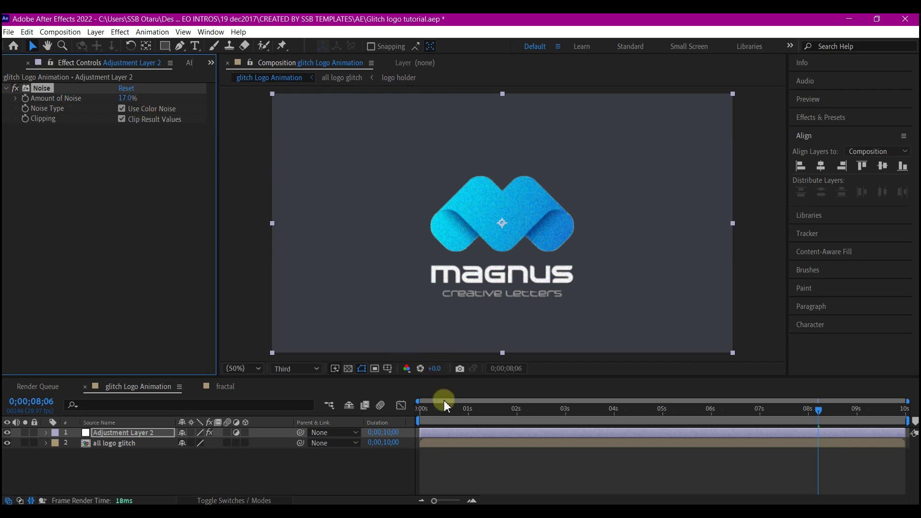
click(421, 409)
key(space)
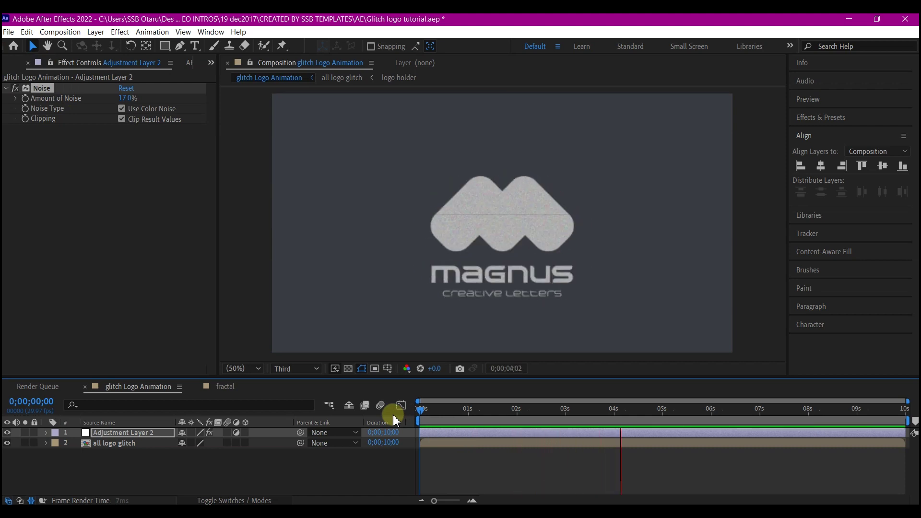
key(space)
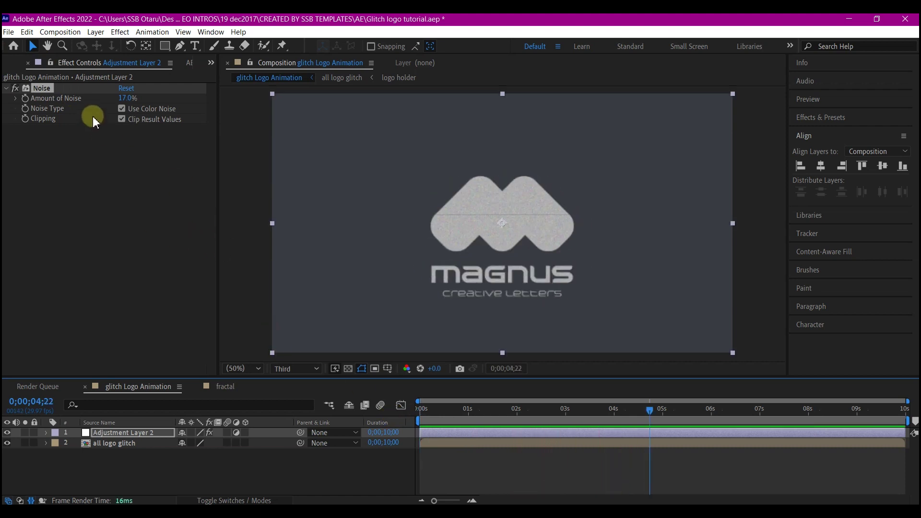
Step: Try lowering the Amount of Noise to 5% and preview the animation again
click(125, 98)
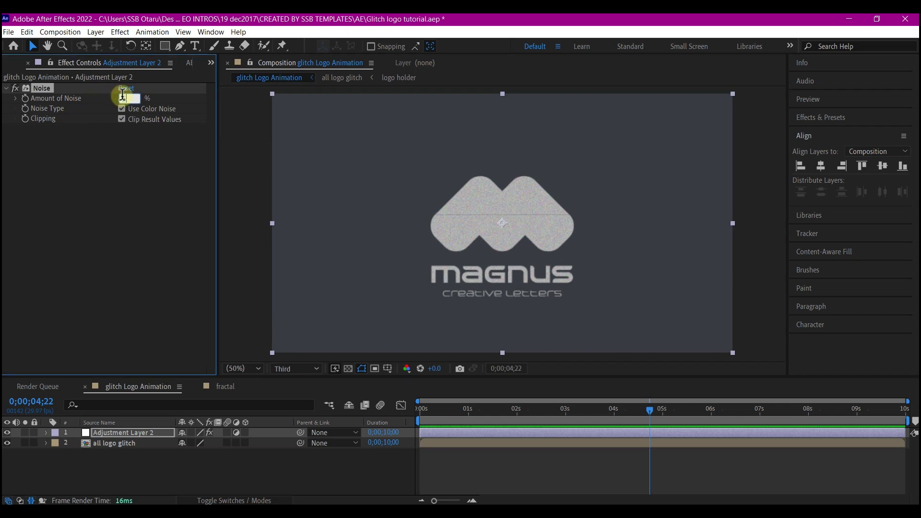
text(5)
key(Return)
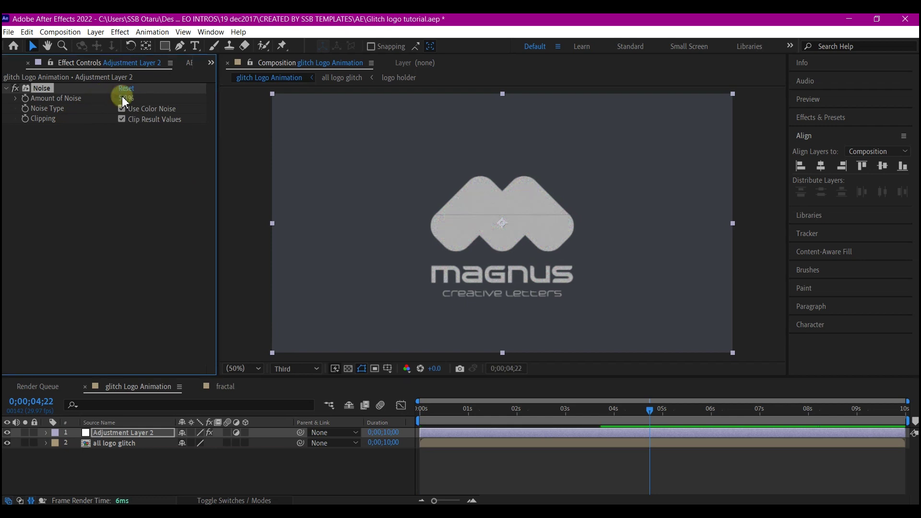
key(space)
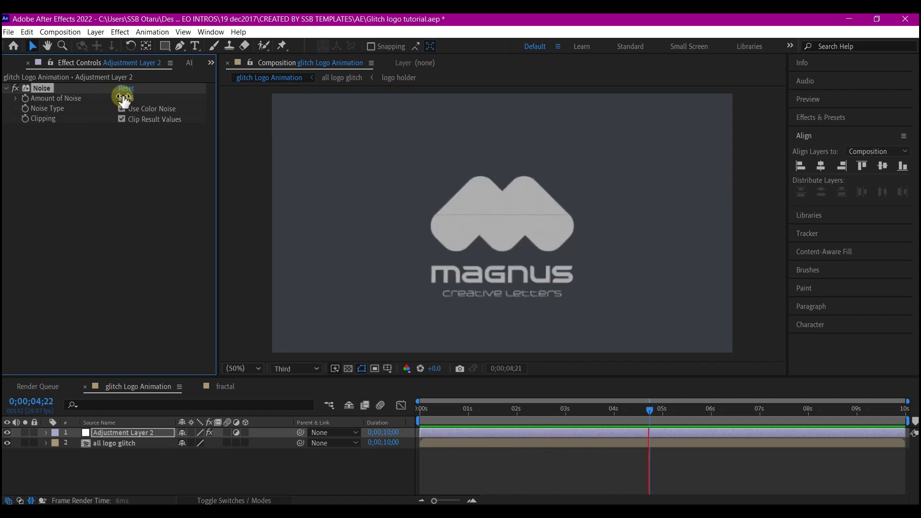
Step: Set the adjustment layer's Amount of Noise to 7%
click(123, 99)
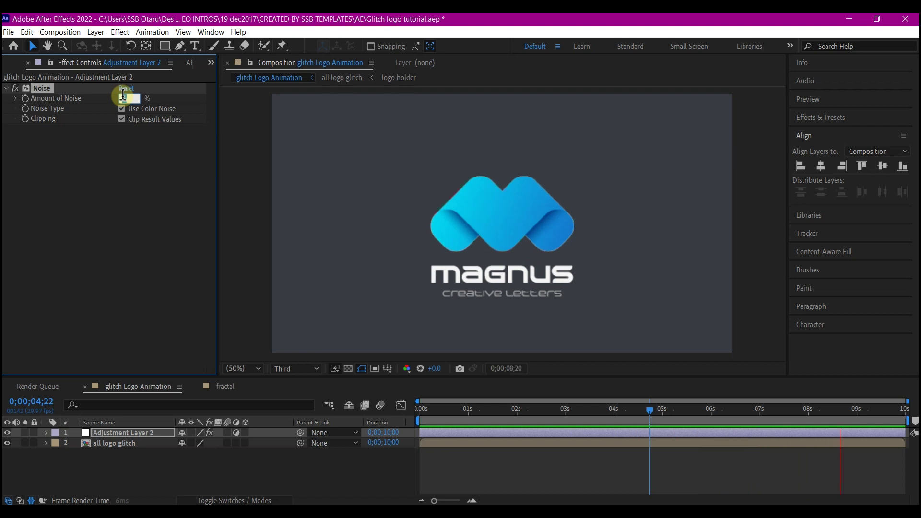
text(7)
click(187, 195)
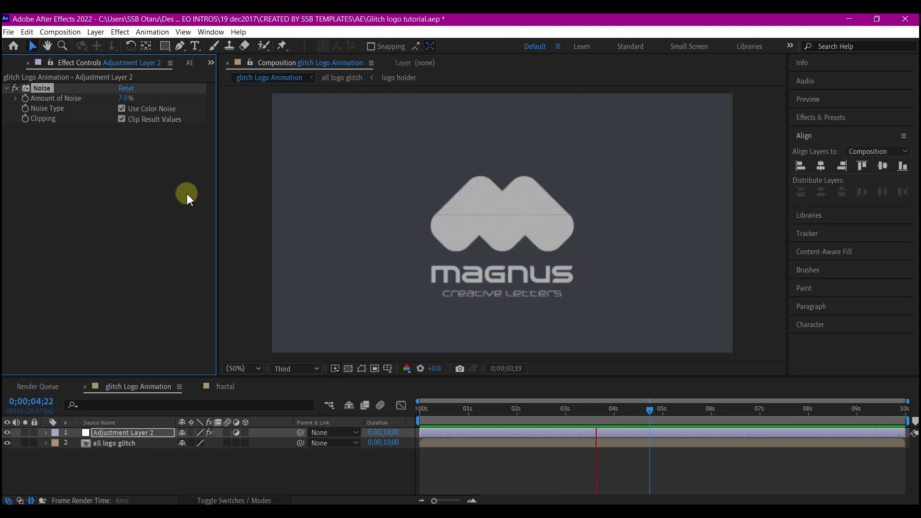